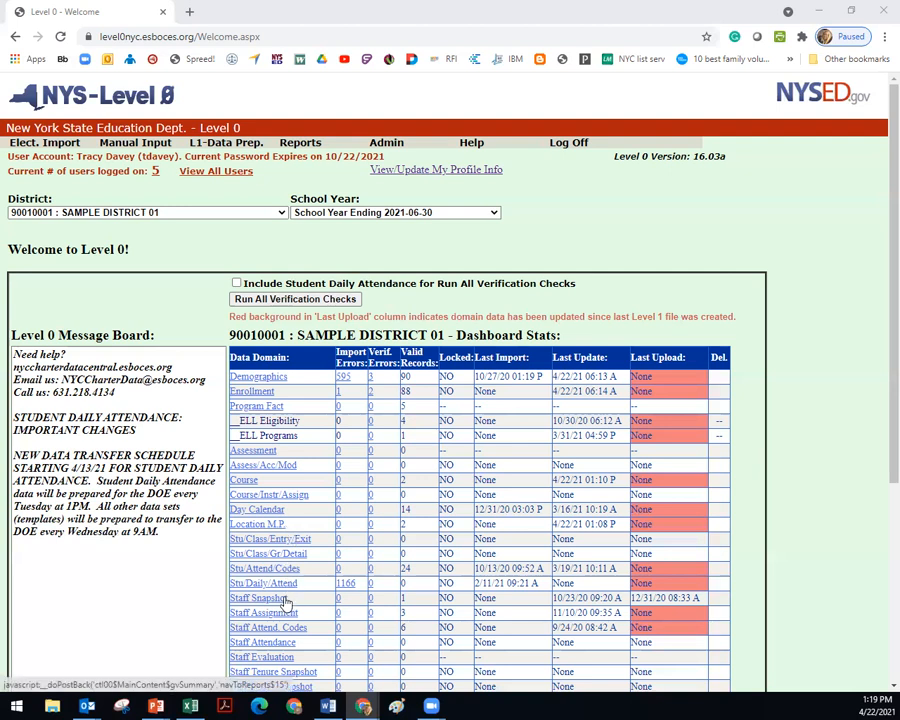
# Step: Open manual entry for Course/Instr/Assign and select the staff member for the record
pyautogui.moveTo(160, 148)
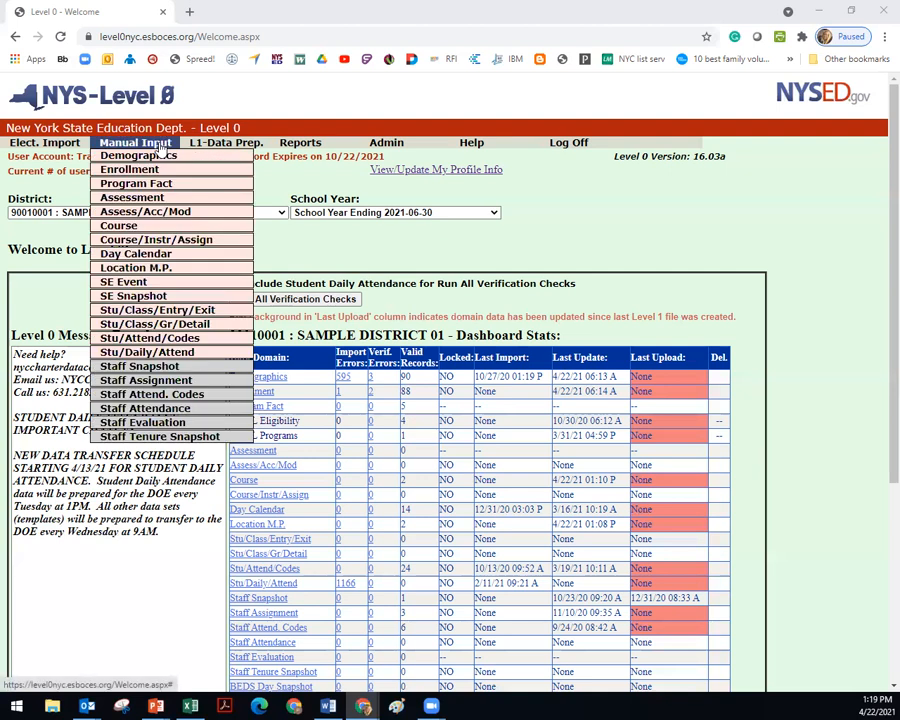
pyautogui.click(163, 246)
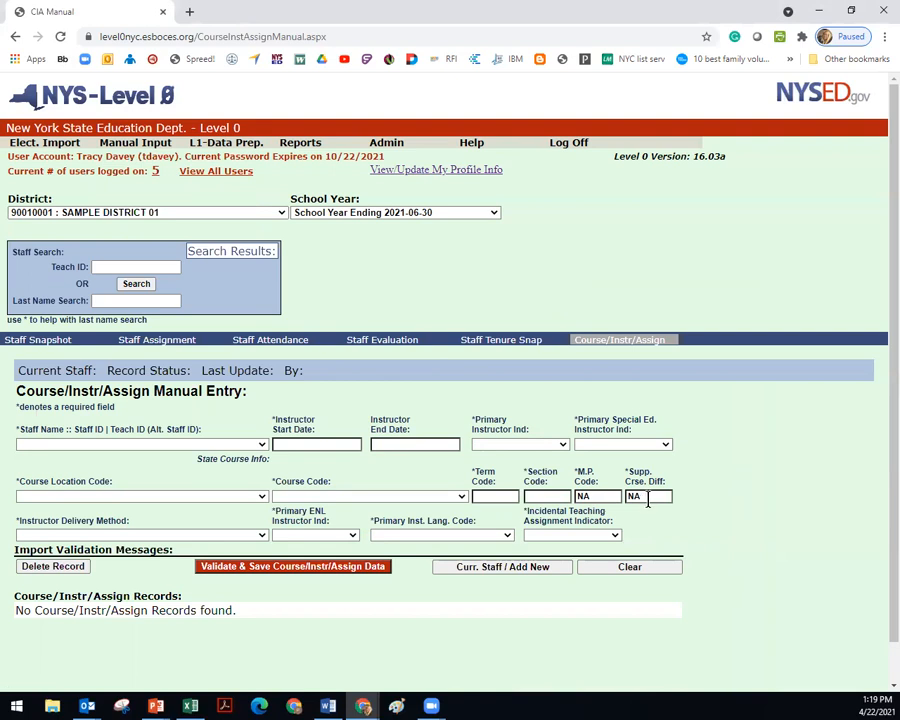
pyautogui.click(178, 448)
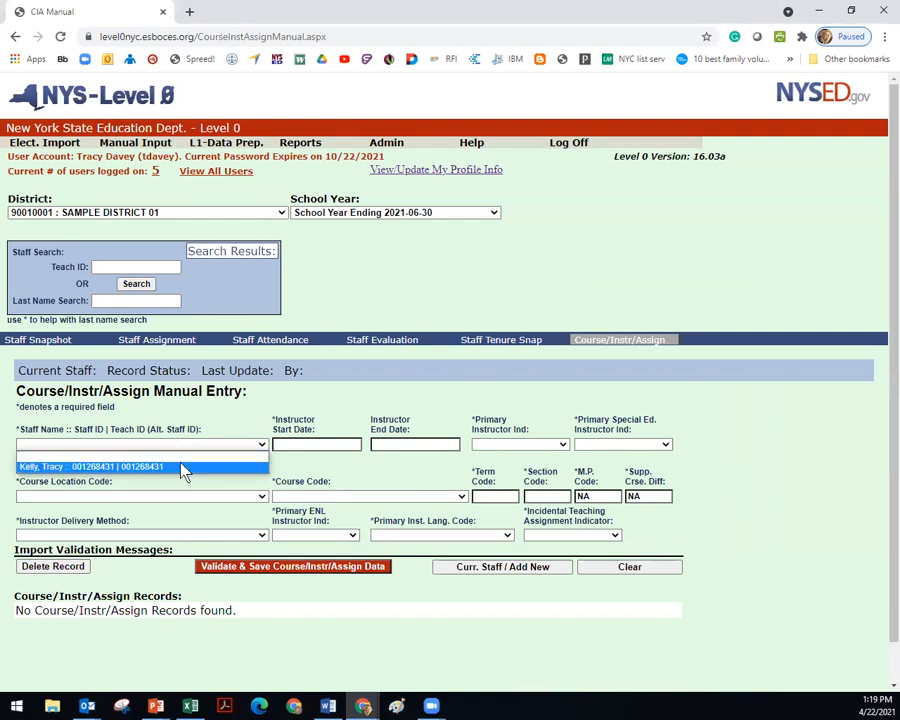
pyautogui.click(183, 468)
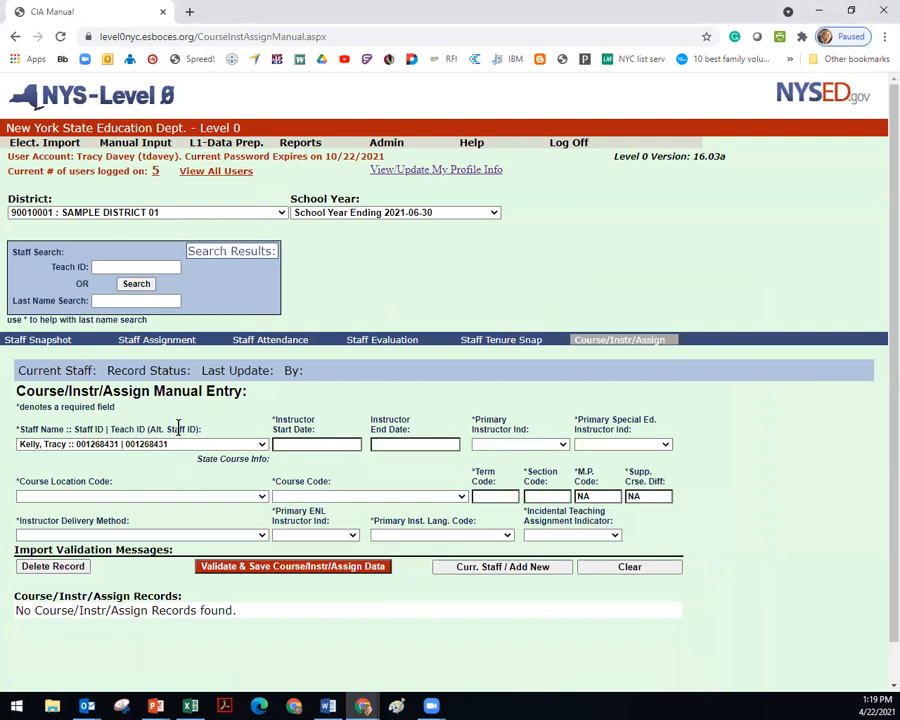
# Step: Set the instructor start date to 2020-09-01, leave the end date blank, and set the Primary Instructor indicator to Yes
pyautogui.click(334, 440)
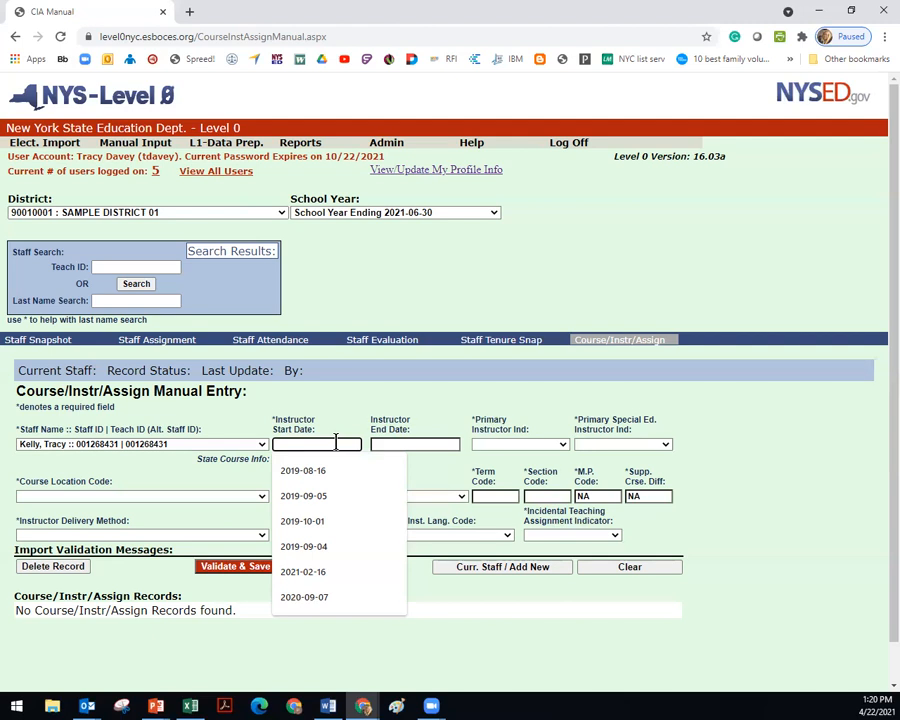
pyautogui.write('2020-09-01')
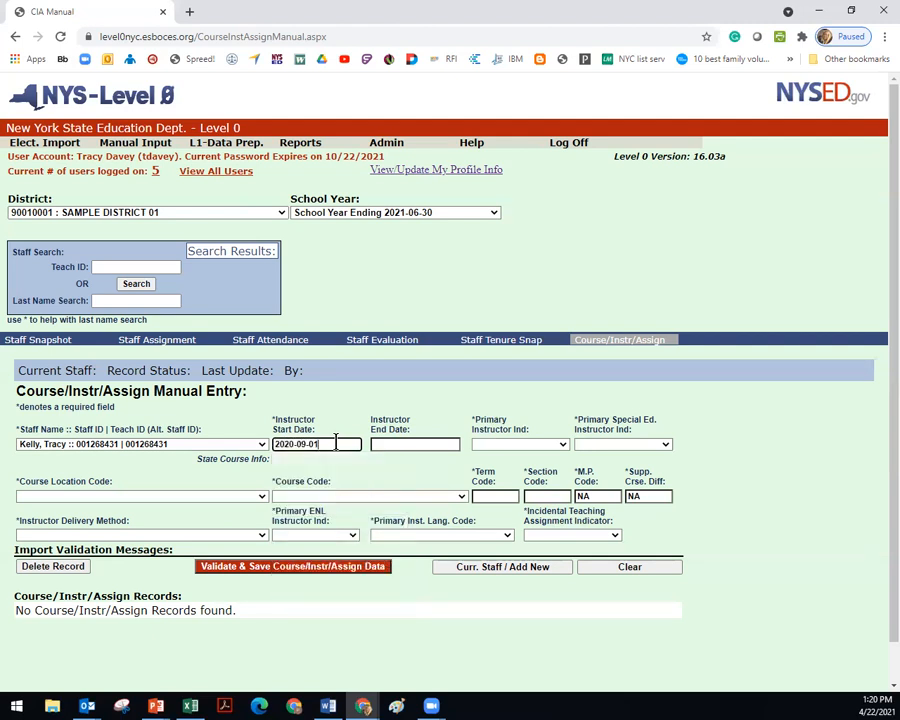
pyautogui.click(393, 444)
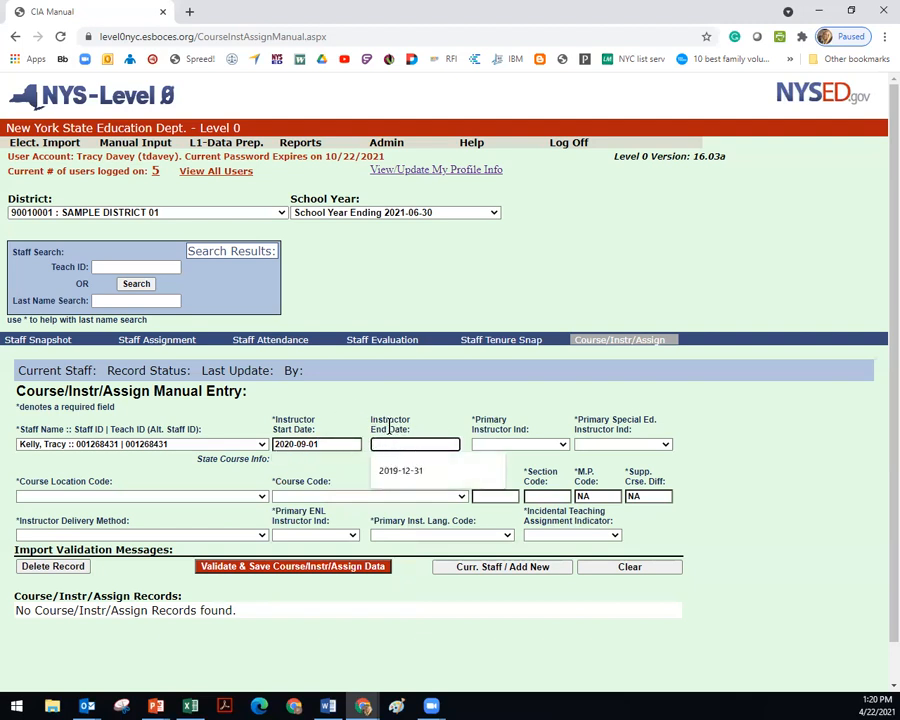
pyautogui.click(439, 426)
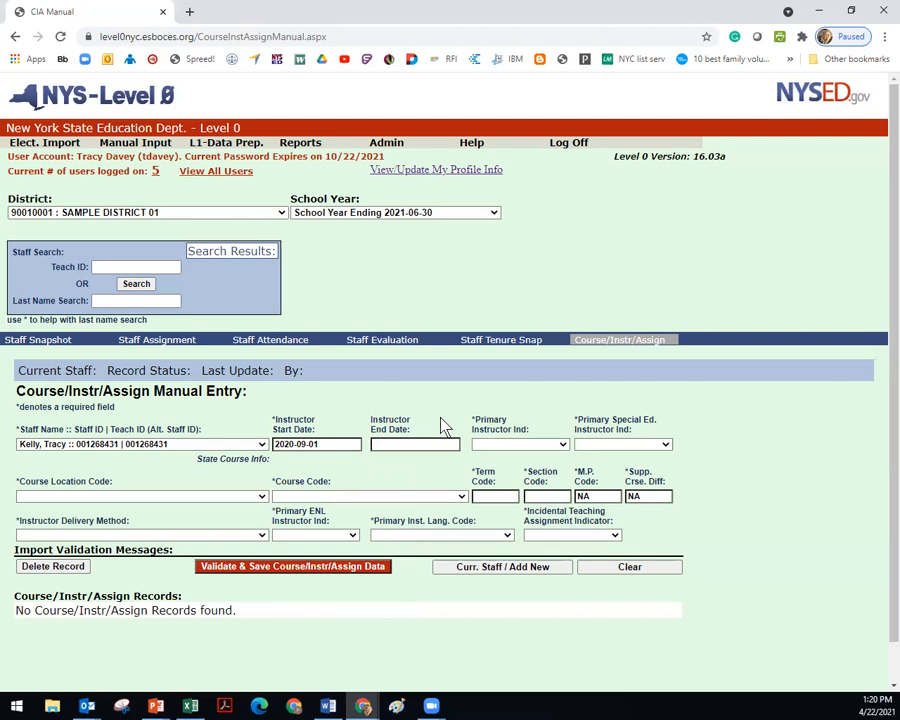
pyautogui.click(494, 449)
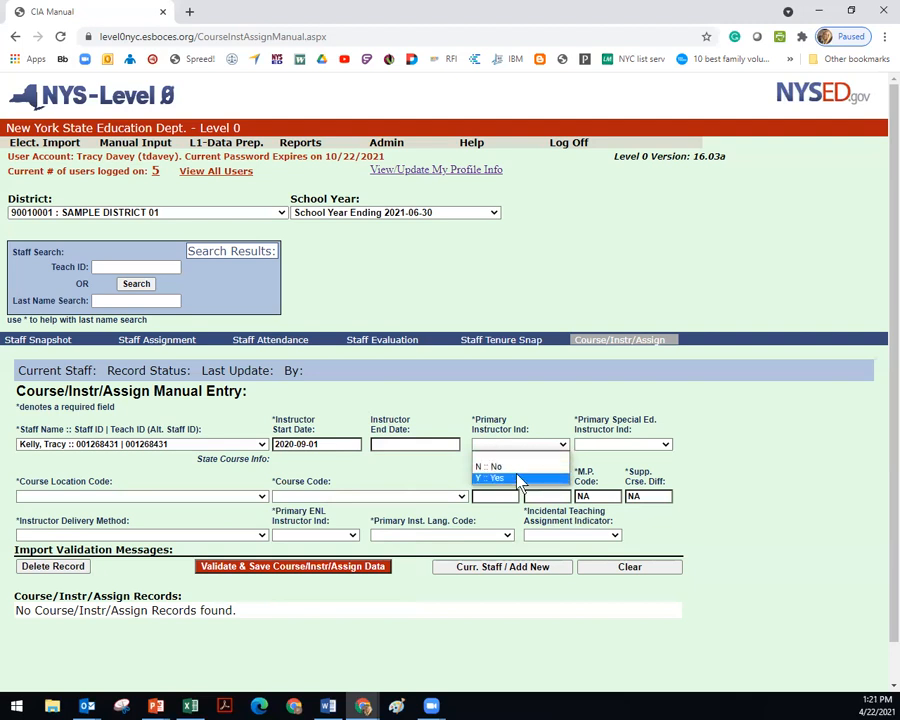
pyautogui.click(518, 479)
# Step: Set the Primary Instructor indicator to No and the Primary Special Ed. Instructor indicator to Yes
pyautogui.click(616, 446)
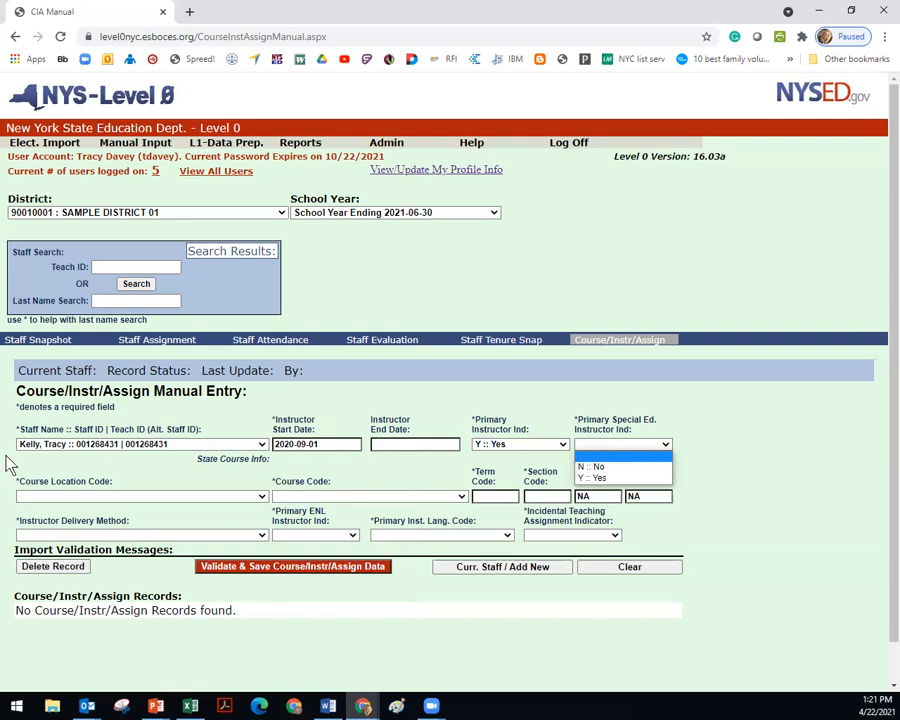
pyautogui.click(520, 444)
pyautogui.click(523, 467)
pyautogui.click(616, 444)
pyautogui.click(619, 477)
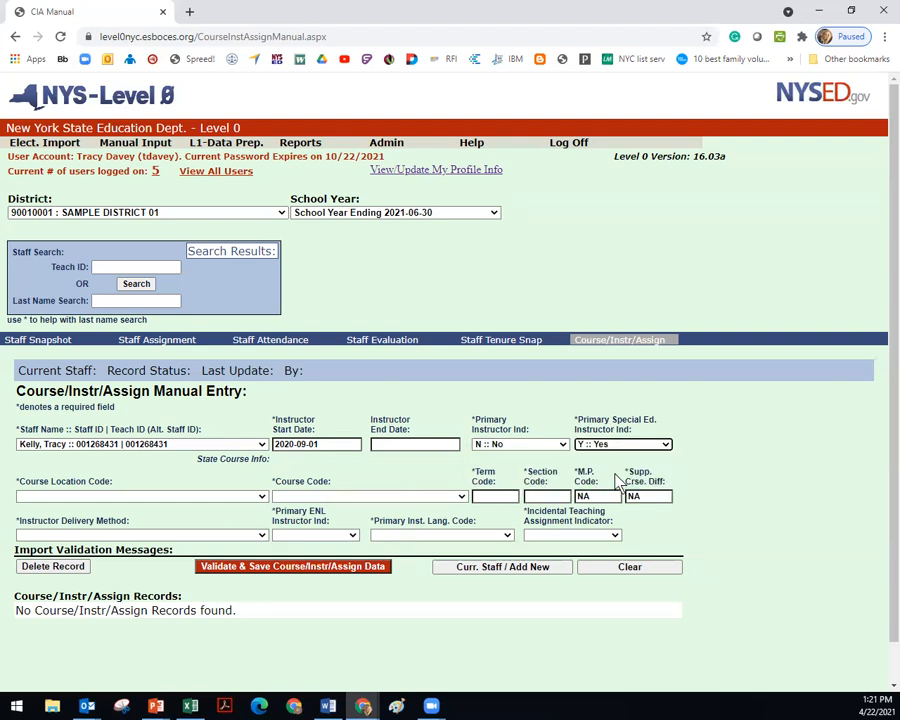
# Step: Set the Primary Instructor indicator to Yes and the Primary Special Ed. Instructor indicator to No
pyautogui.click(528, 444)
pyautogui.click(530, 477)
pyautogui.click(608, 445)
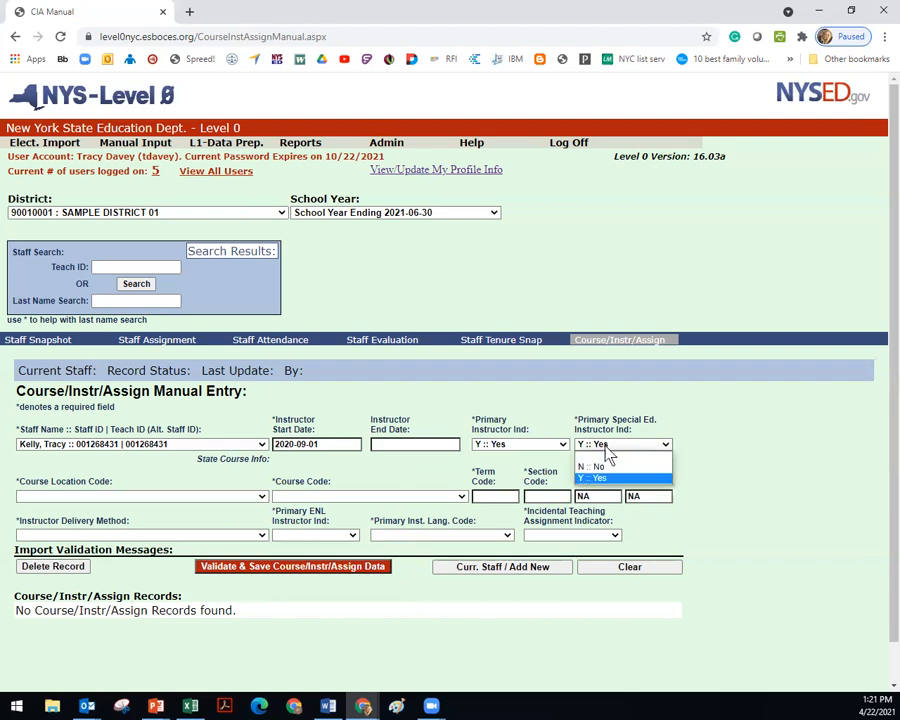
pyautogui.click(597, 467)
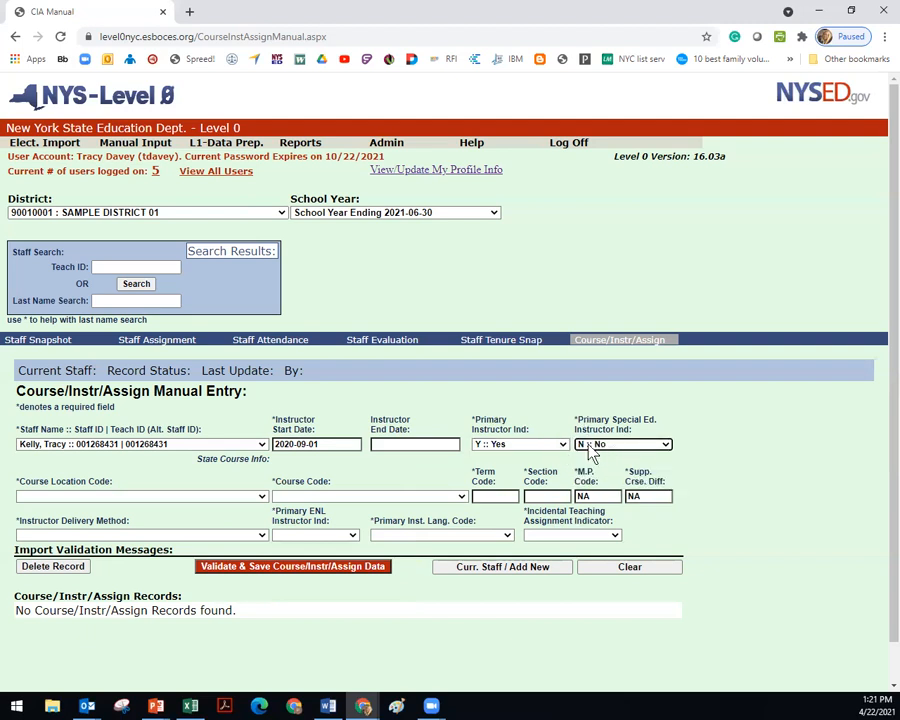
# Step: Set the course location to 0001 :: Elementary School A and the course code to K-HR :: Kindergarten
pyautogui.click(135, 497)
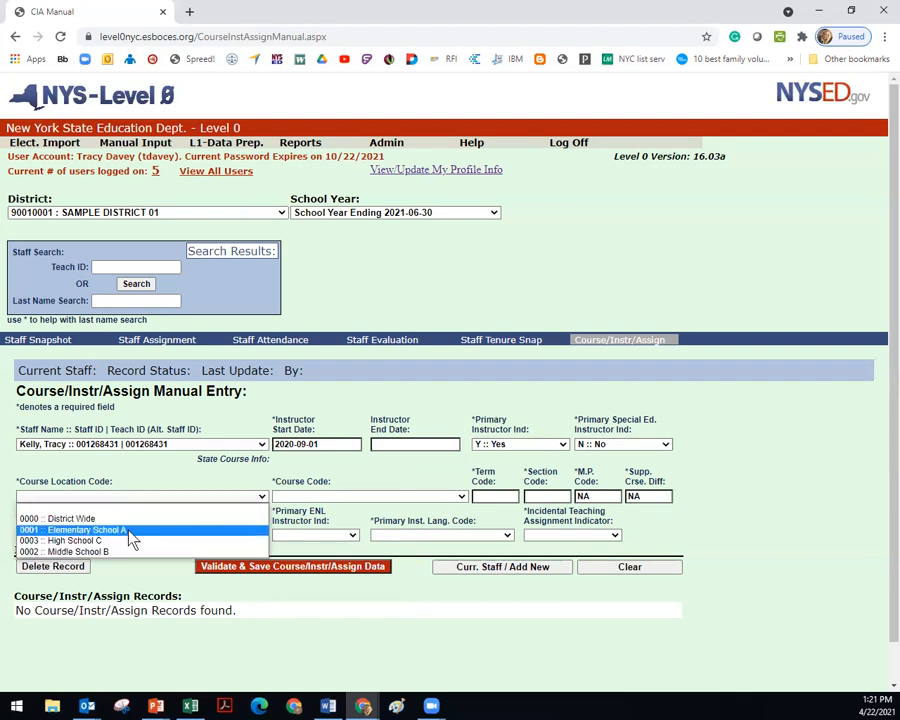
pyautogui.click(129, 531)
pyautogui.click(337, 497)
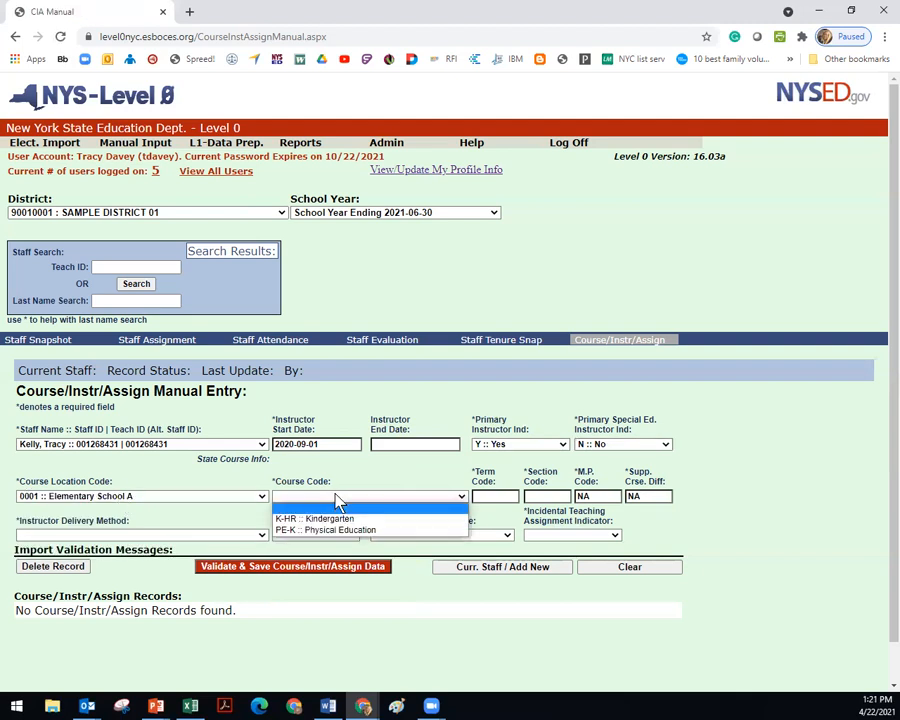
pyautogui.click(352, 519)
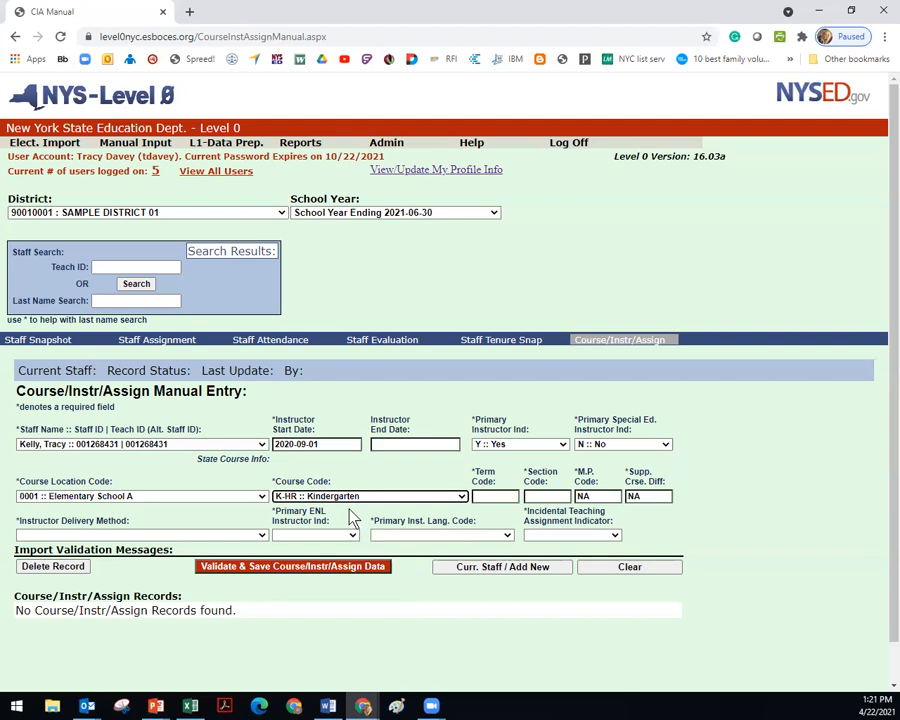
# Step: Set both the term code and the section code to 1
pyautogui.click(489, 495)
pyautogui.press('Down')
pyautogui.press('Return')
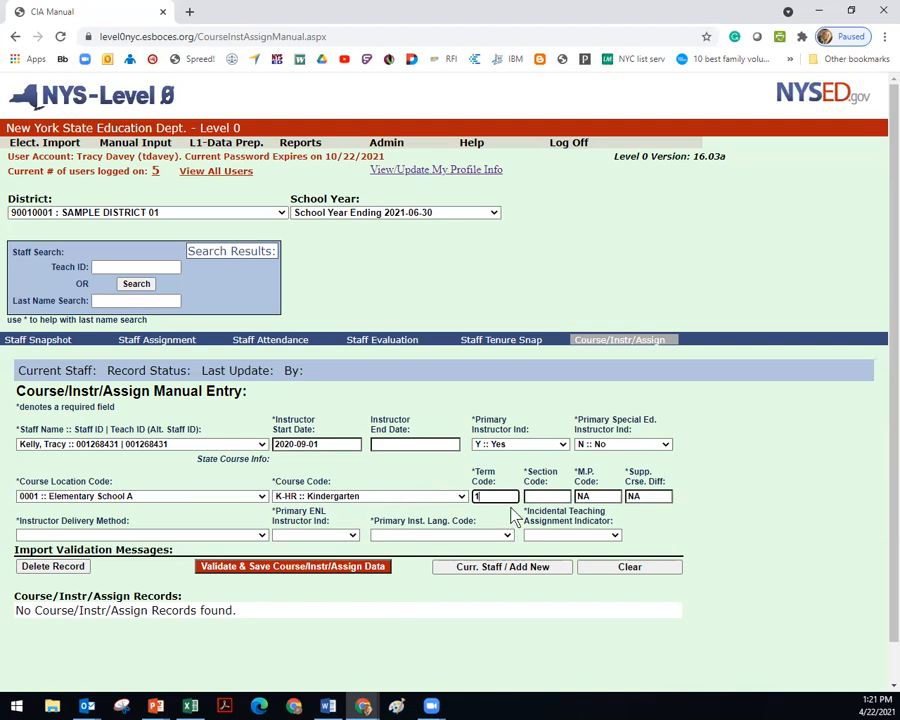
pyautogui.click(545, 493)
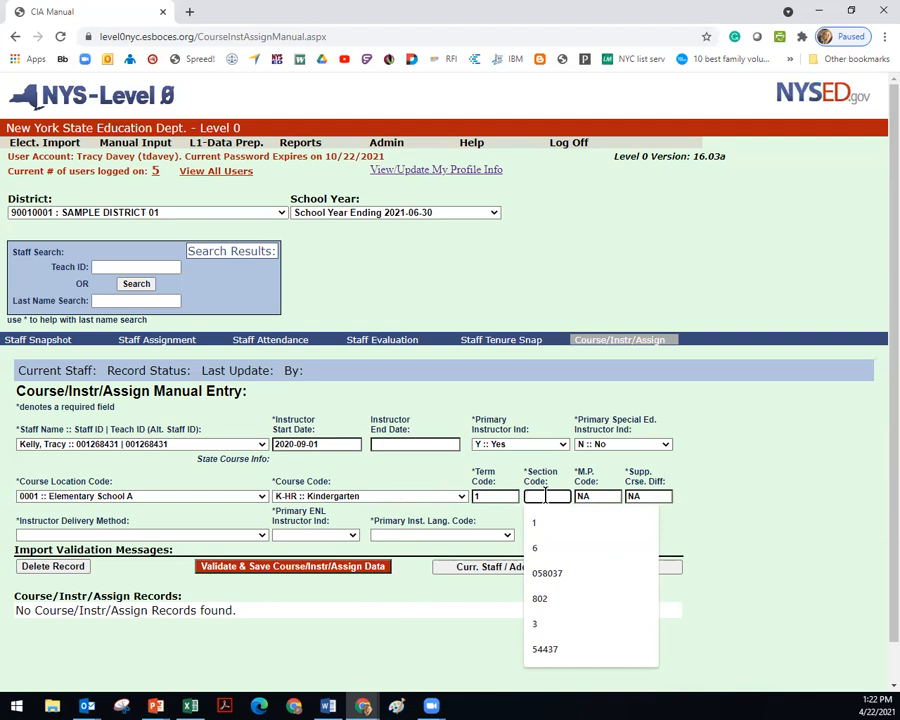
pyautogui.write('1')
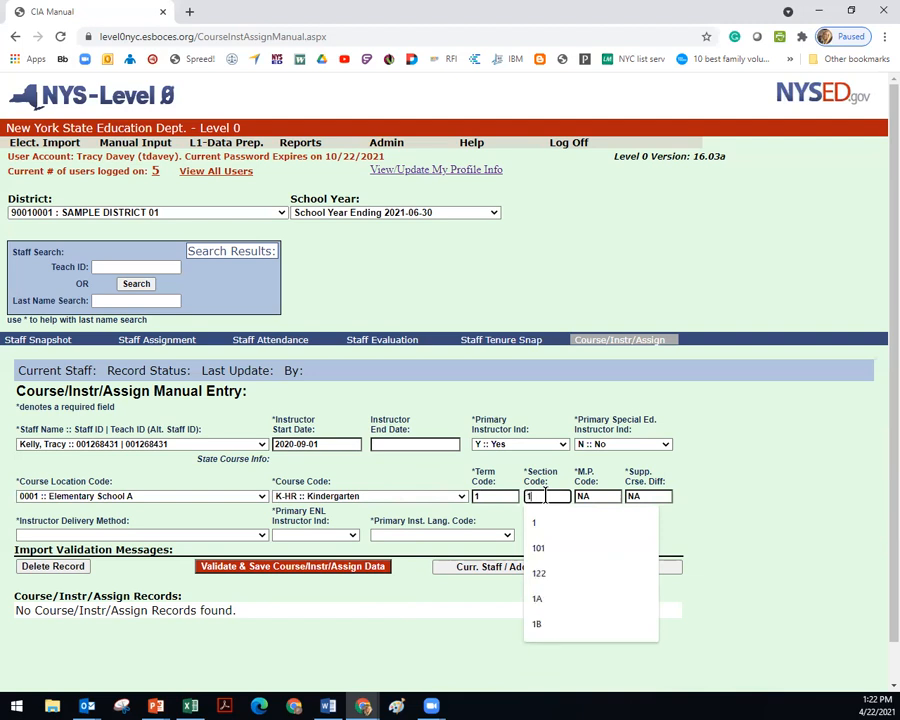
pyautogui.click(750, 475)
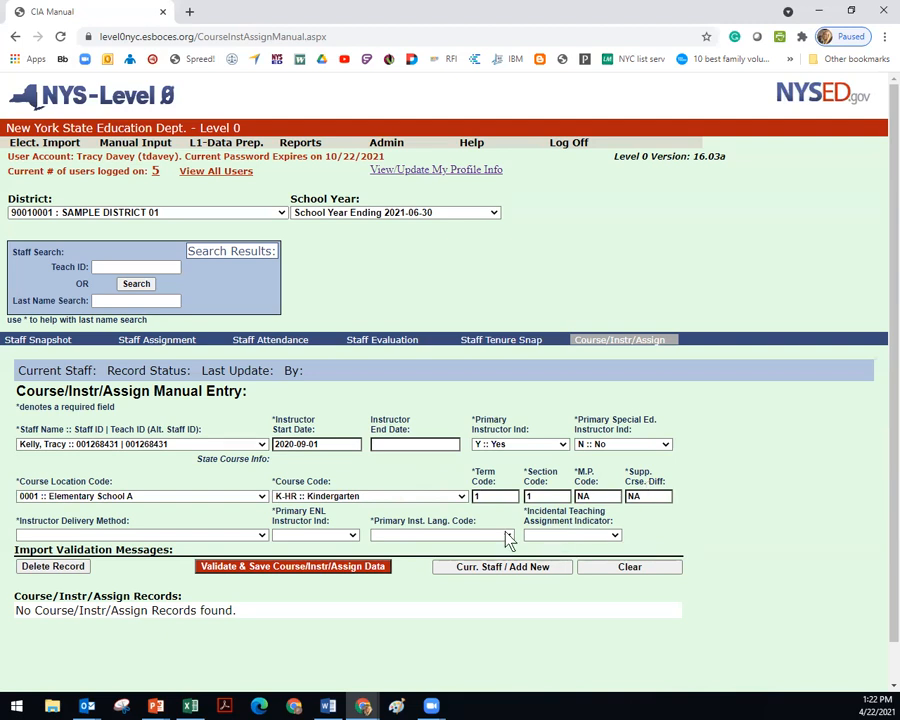
# Step: Set the instructor delivery method to Face-to-Face and the Primary ENL Instructor indicator to No
pyautogui.click(262, 536)
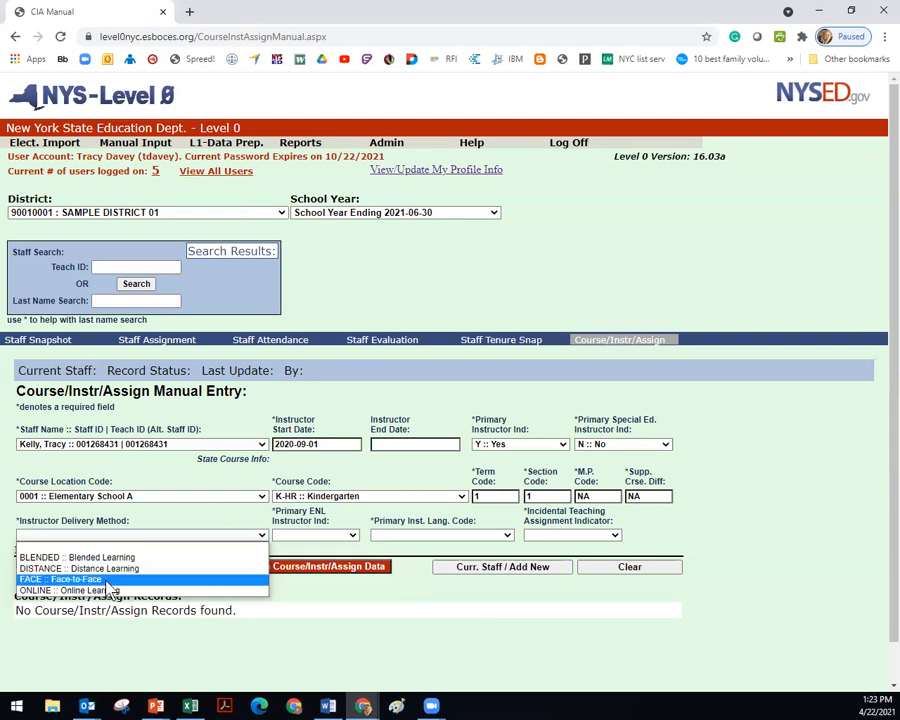
pyautogui.click(80, 579)
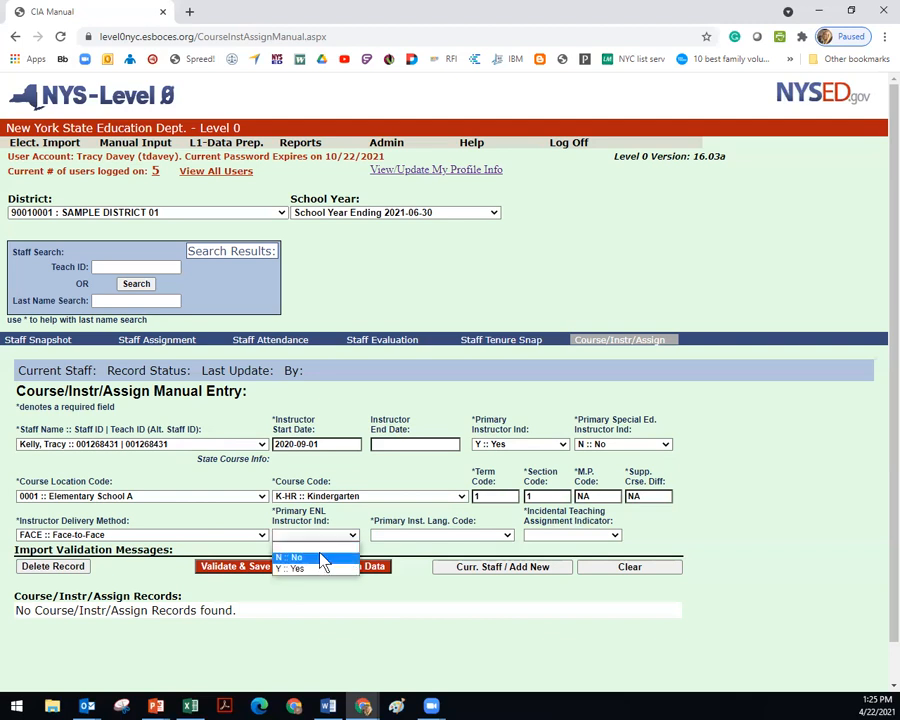
pyautogui.click(328, 557)
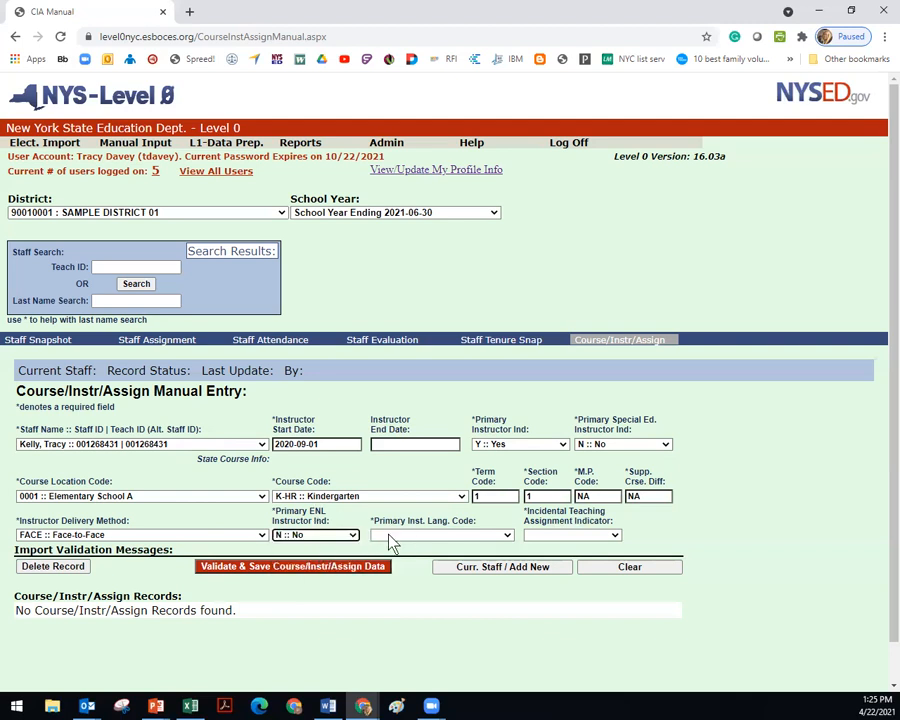
# Step: Set the primary instruction language to English and the Incidental Teaching Assignment indicator to No, then validate and save the record
pyautogui.click(390, 537)
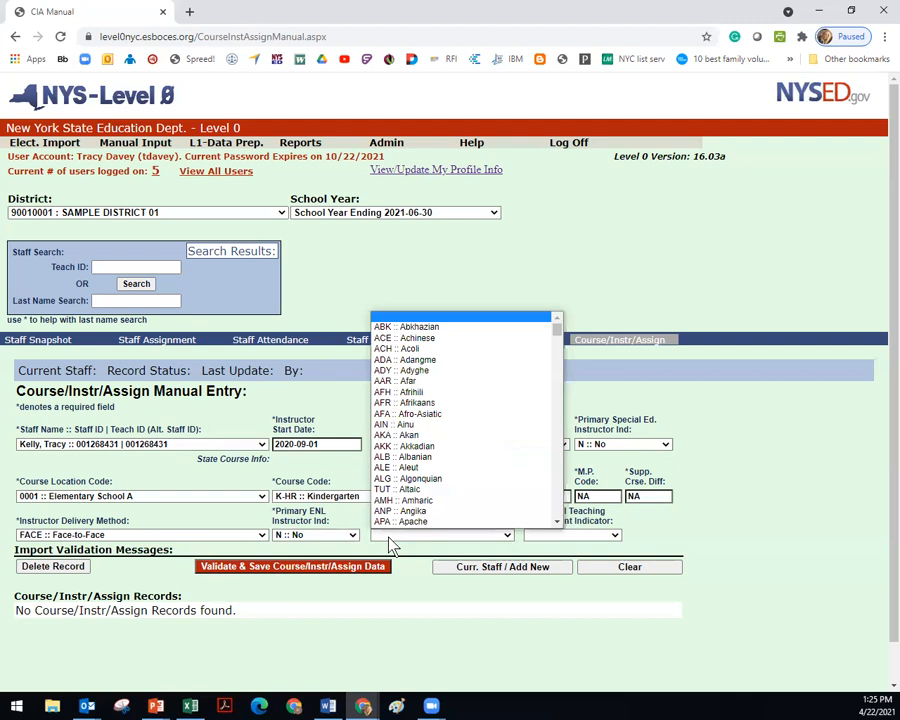
pyautogui.press('e')
pyautogui.press('n')
pyautogui.press('Return')
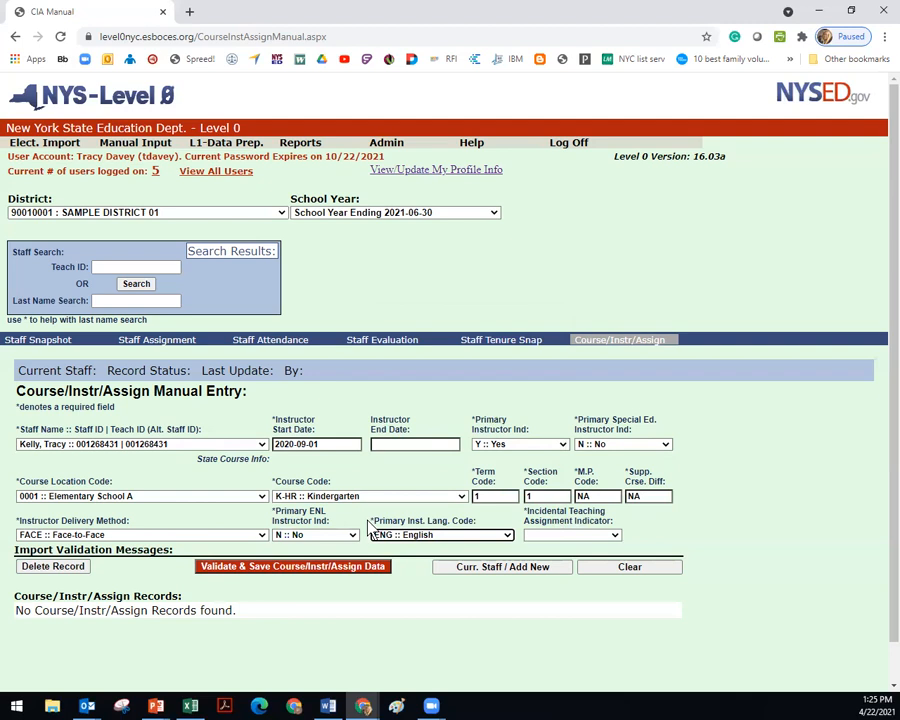
pyautogui.click(595, 536)
pyautogui.click(585, 558)
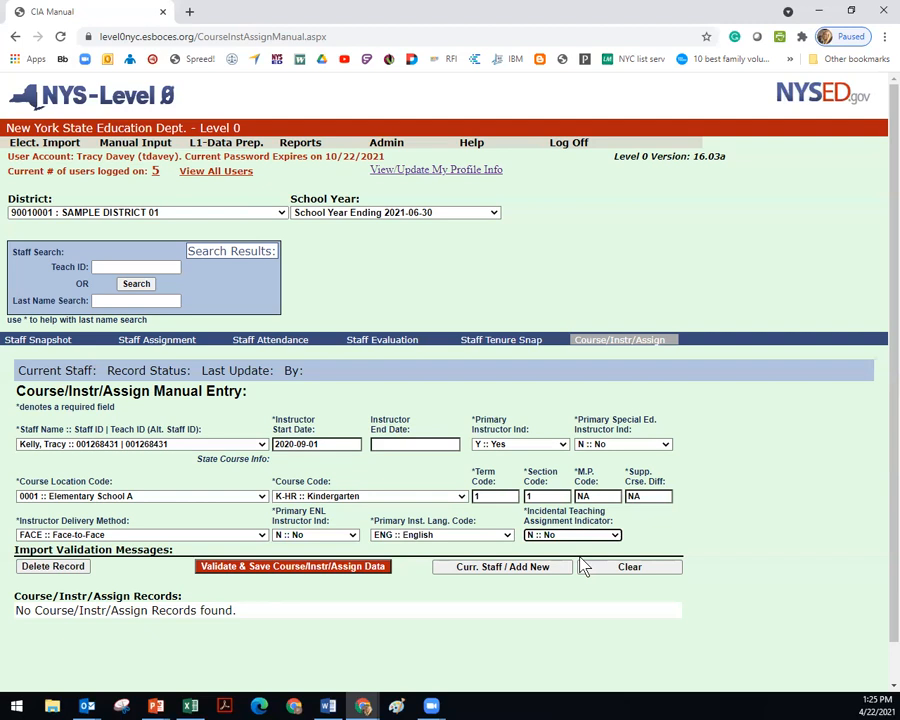
pyautogui.click(295, 567)
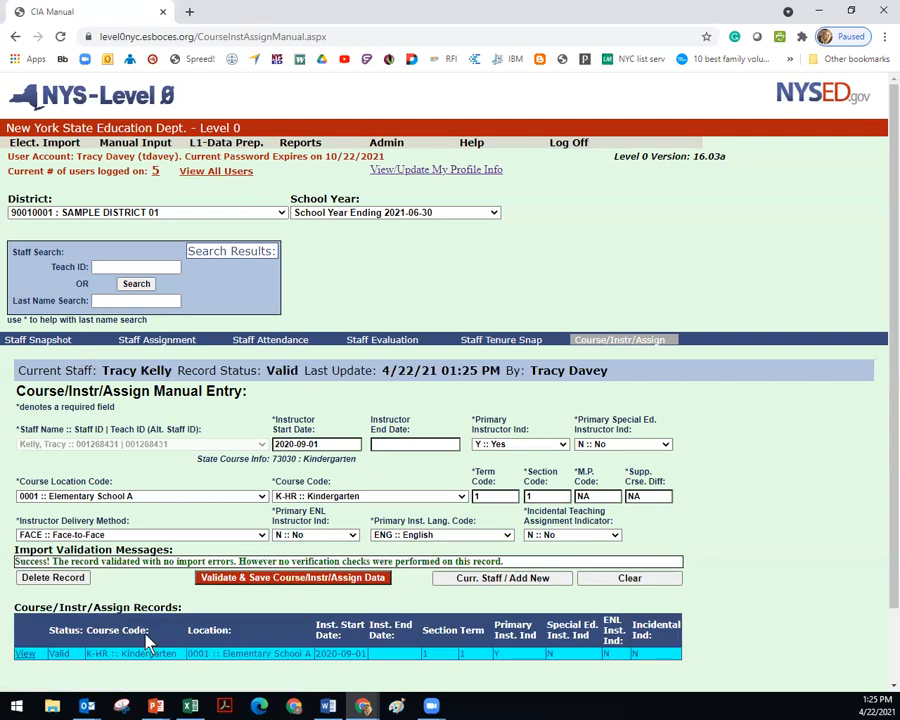
# Step: View the saved Kindergarten assignment record, delete it, and clear the entry form
pyautogui.click(29, 656)
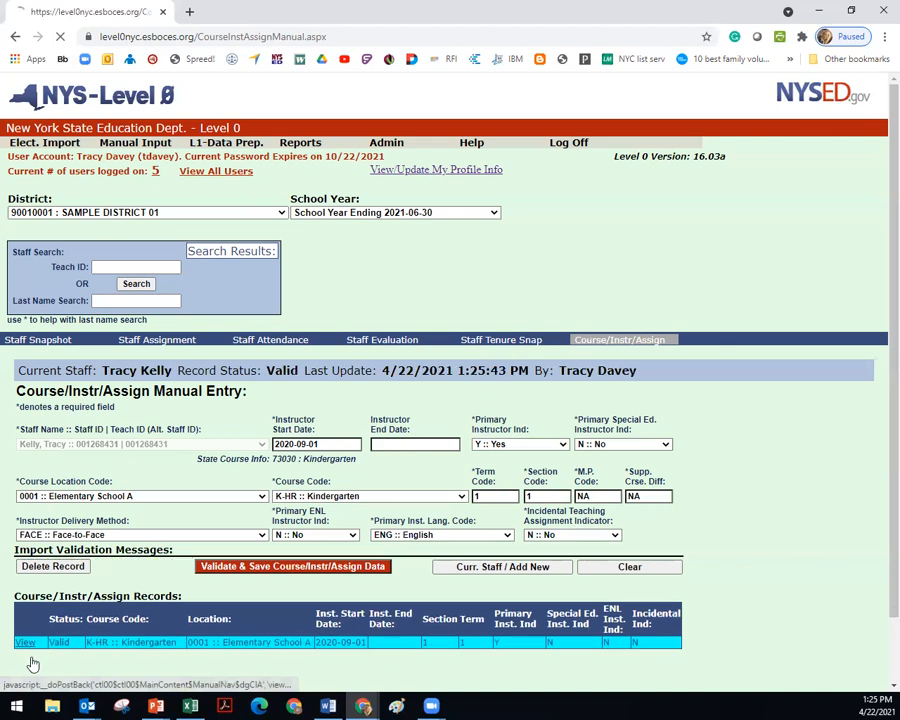
pyautogui.click(42, 566)
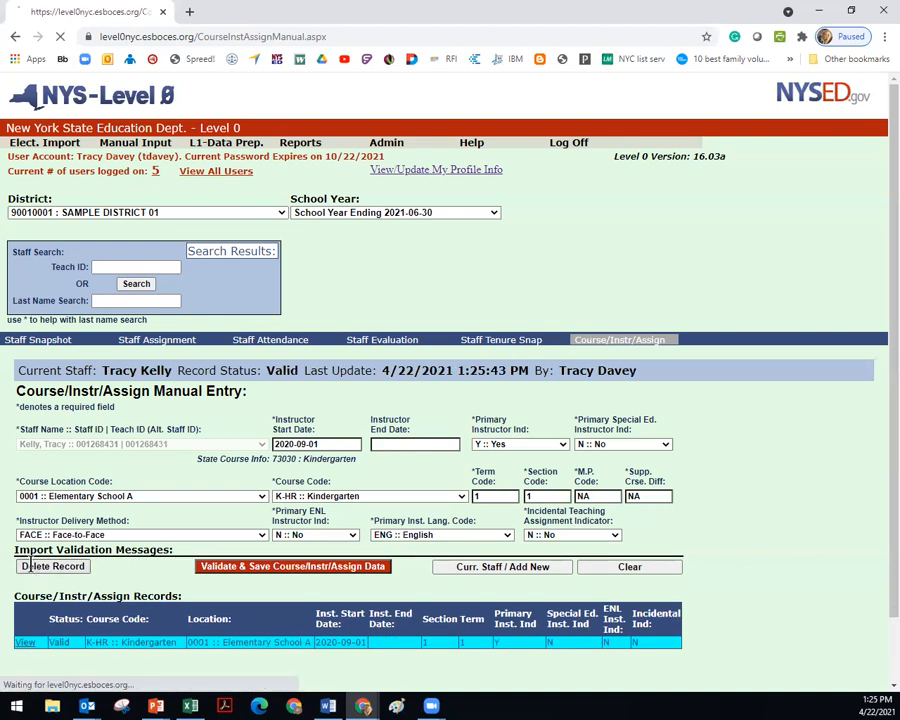
pyautogui.click(72, 590)
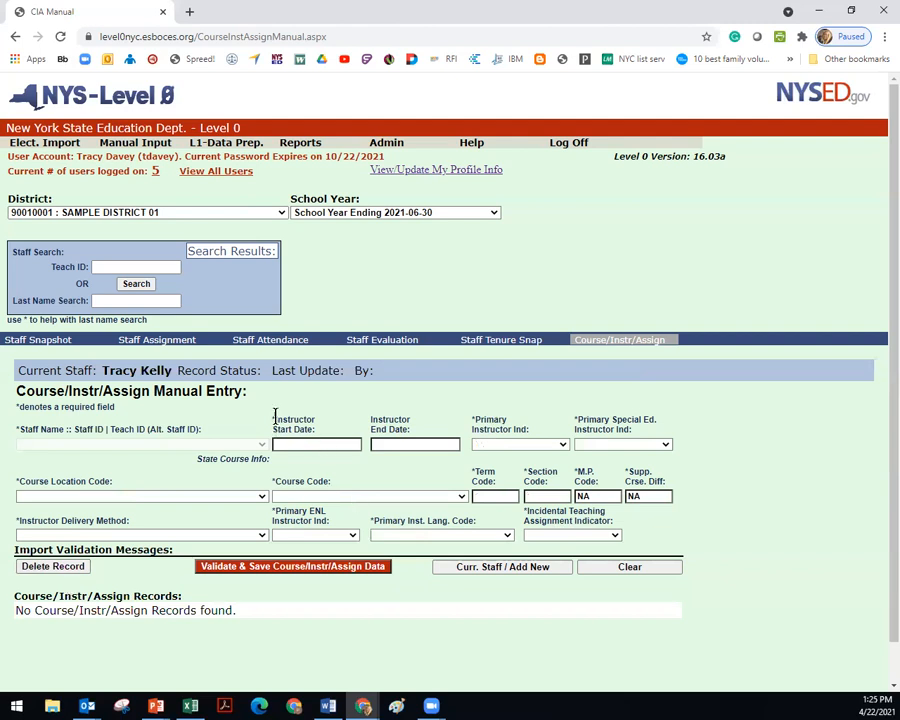
pyautogui.click(613, 568)
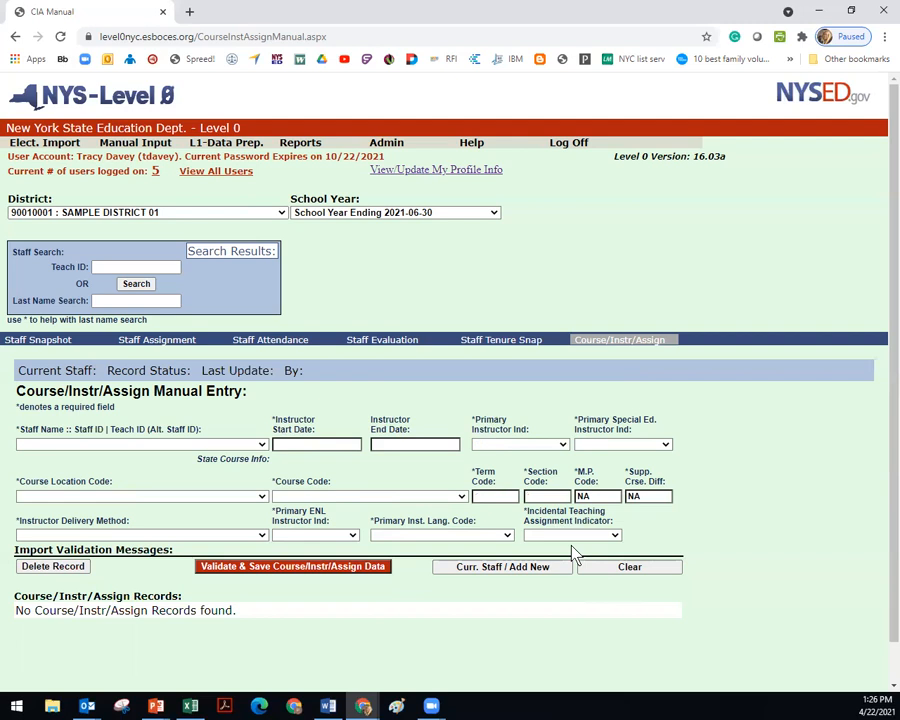
# Step: Select the teacher's staff record for a new assignment and set the instructor start date to 2020-09-01
pyautogui.click(114, 447)
pyautogui.click(118, 466)
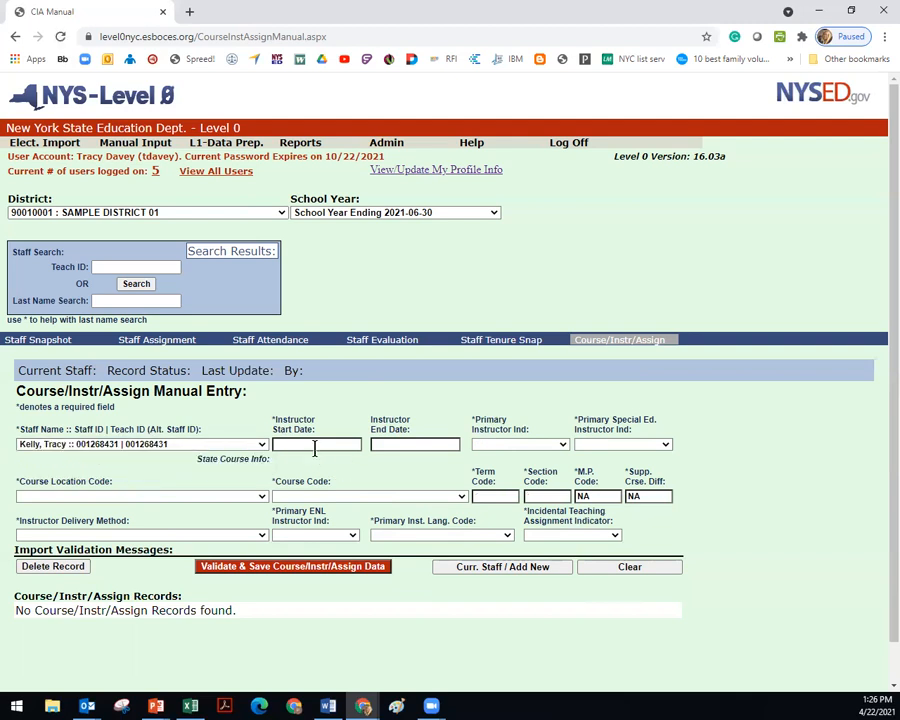
pyautogui.click(314, 446)
pyautogui.write('2020')
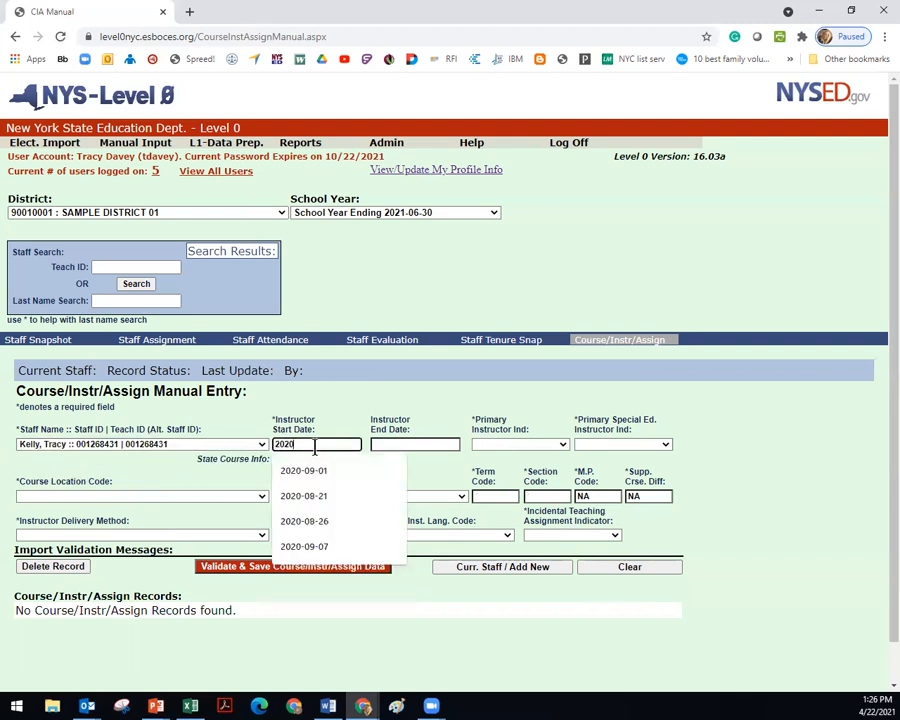
pyautogui.write('-09-01')
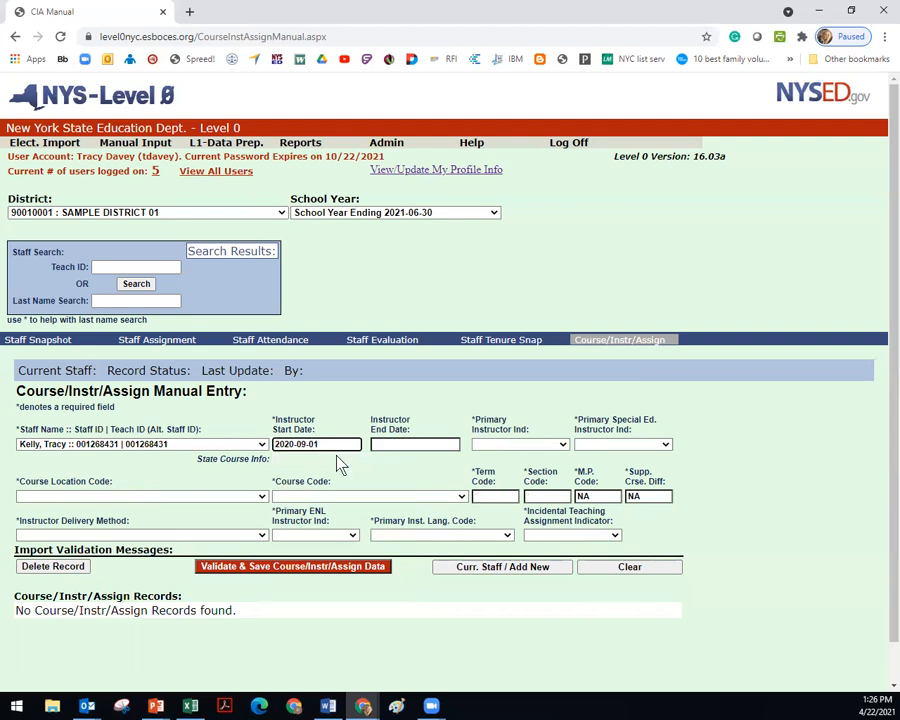
# Step: Set the Primary Instructor indicator to Yes and the Primary Special Ed. Instructor indicator to No
pyautogui.click(518, 445)
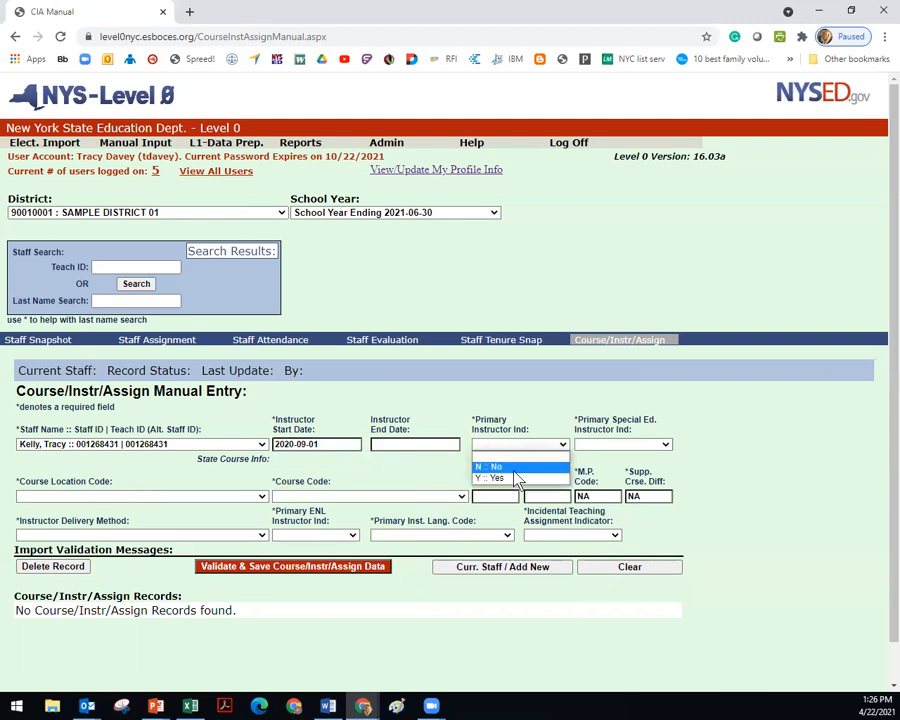
pyautogui.click(517, 478)
pyautogui.click(582, 445)
pyautogui.click(586, 466)
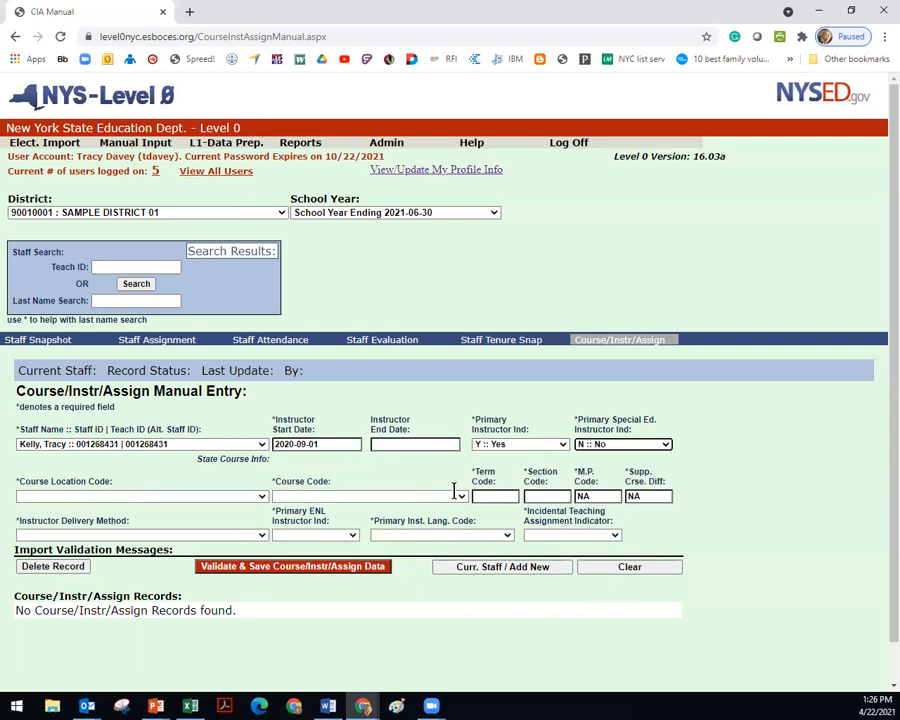
# Step: Set the course location to 0001 :: Elementary School A and the course code to PE-K :: Physical Education
pyautogui.click(209, 497)
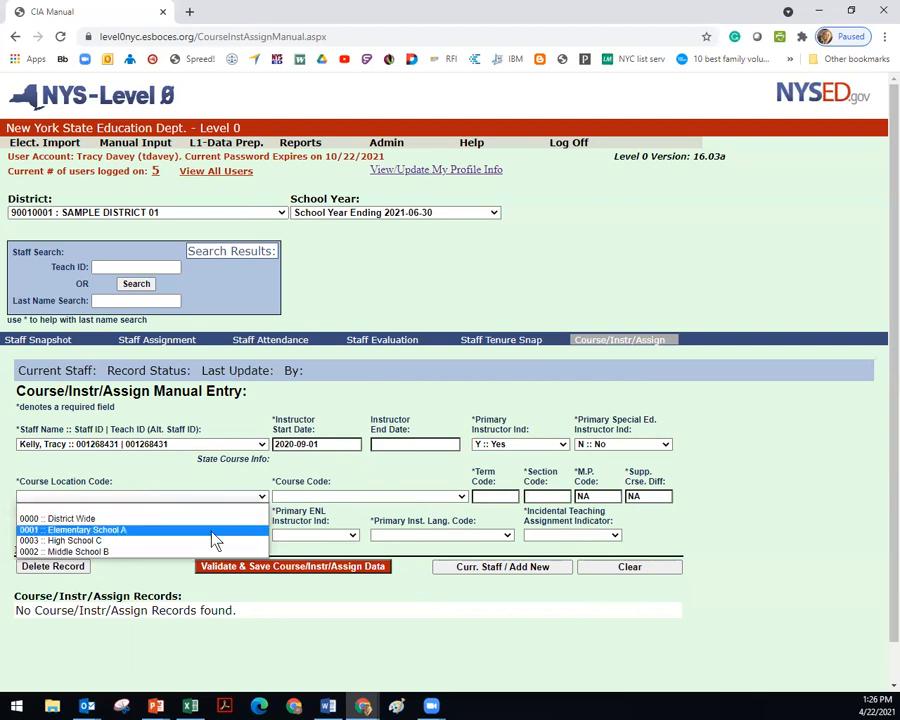
pyautogui.click(212, 531)
pyautogui.click(320, 497)
pyautogui.click(330, 532)
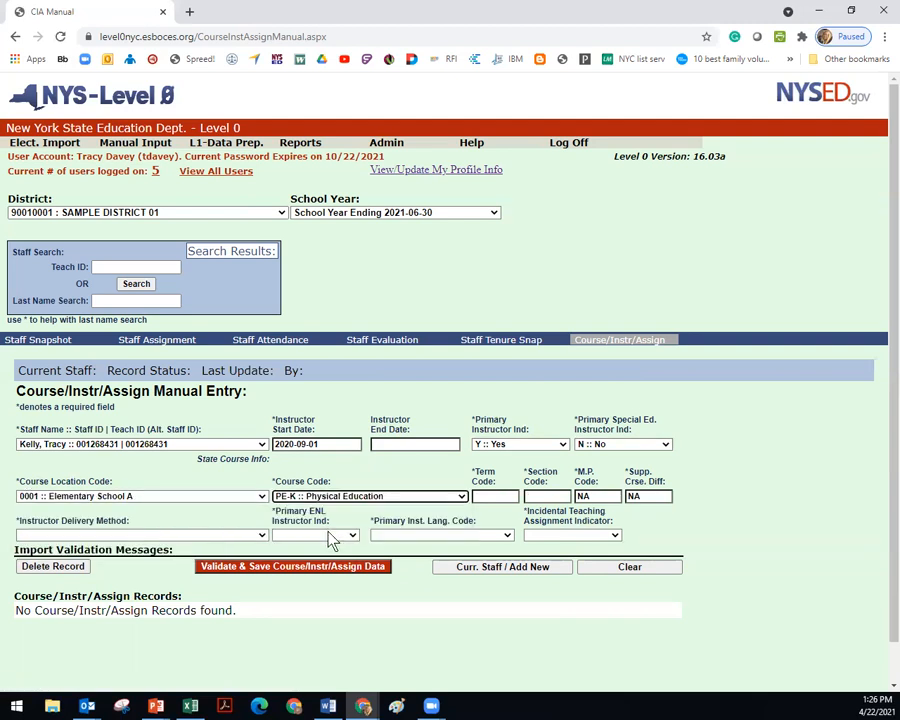
# Step: Set the term code to 1 and the section code to 5
pyautogui.click(500, 495)
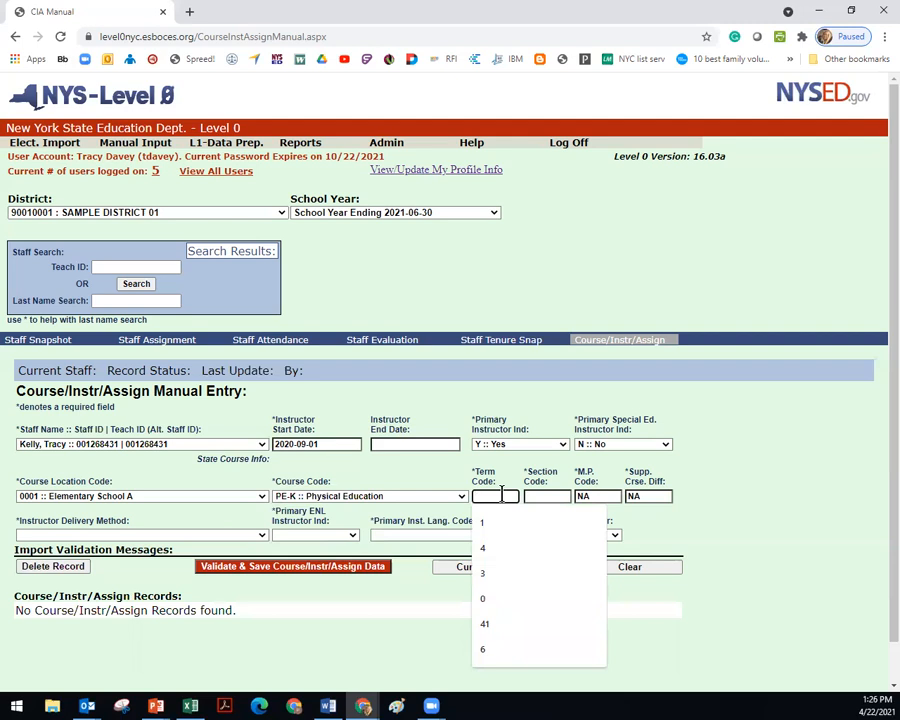
pyautogui.write('1')
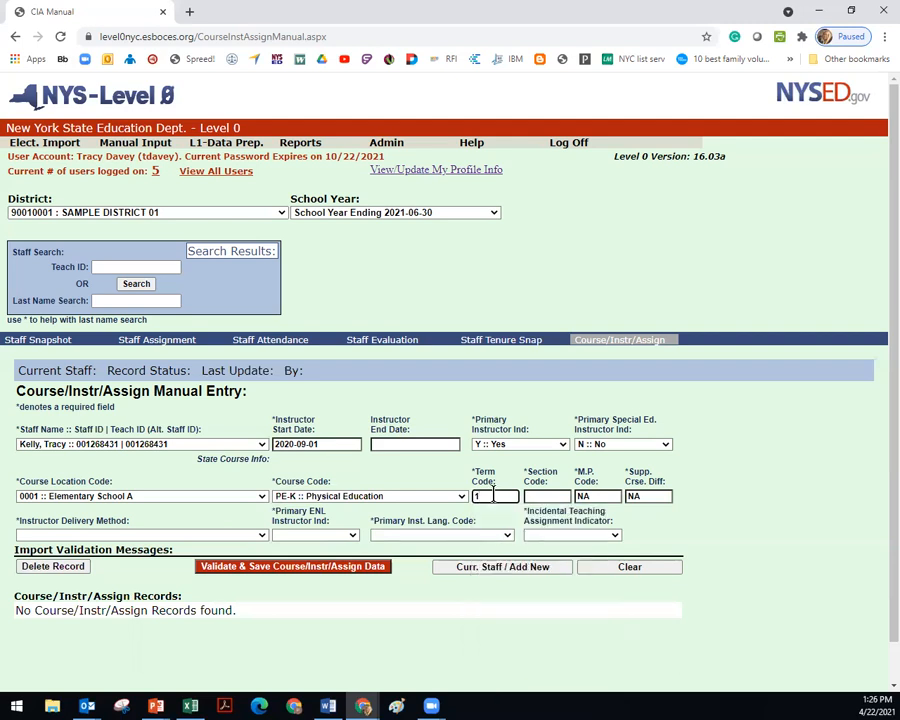
pyautogui.click(541, 497)
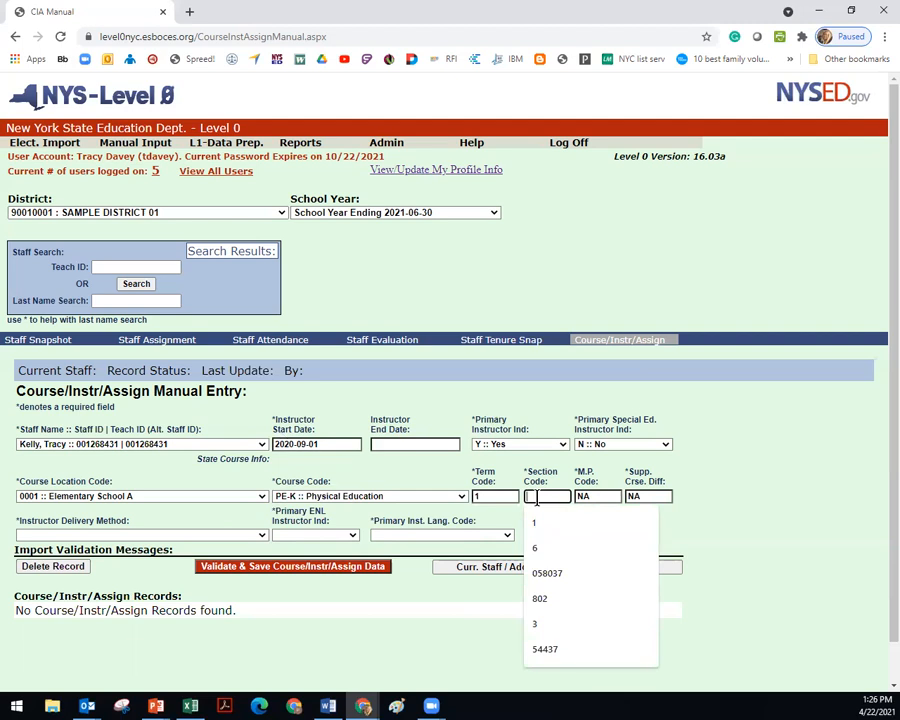
pyautogui.write('5')
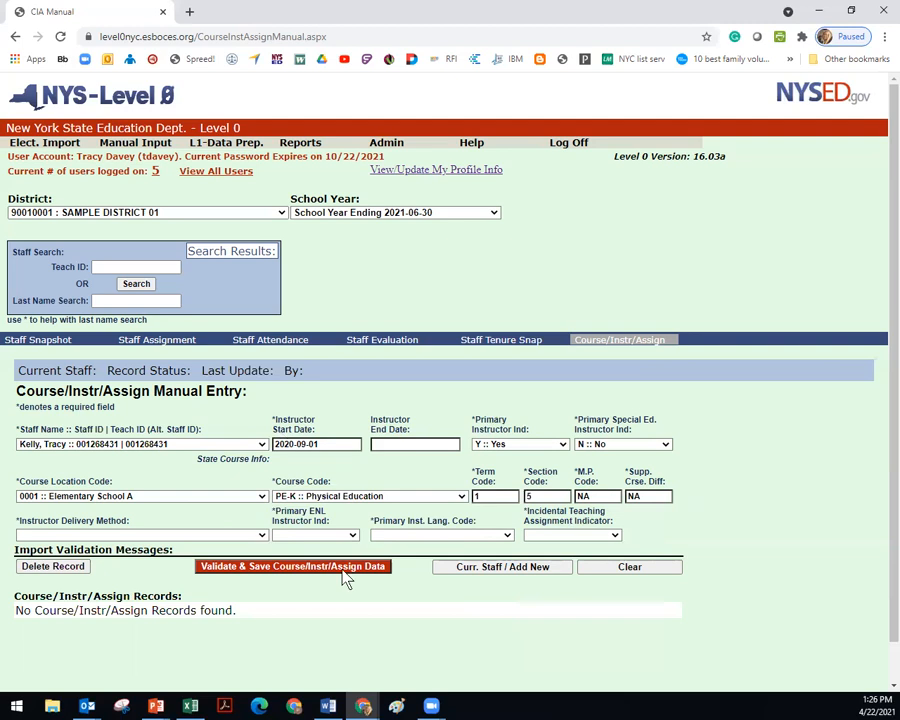
# Step: Set the instructor delivery method to Face-to-Face and the Primary ENL Instructor indicator to No
pyautogui.click(74, 536)
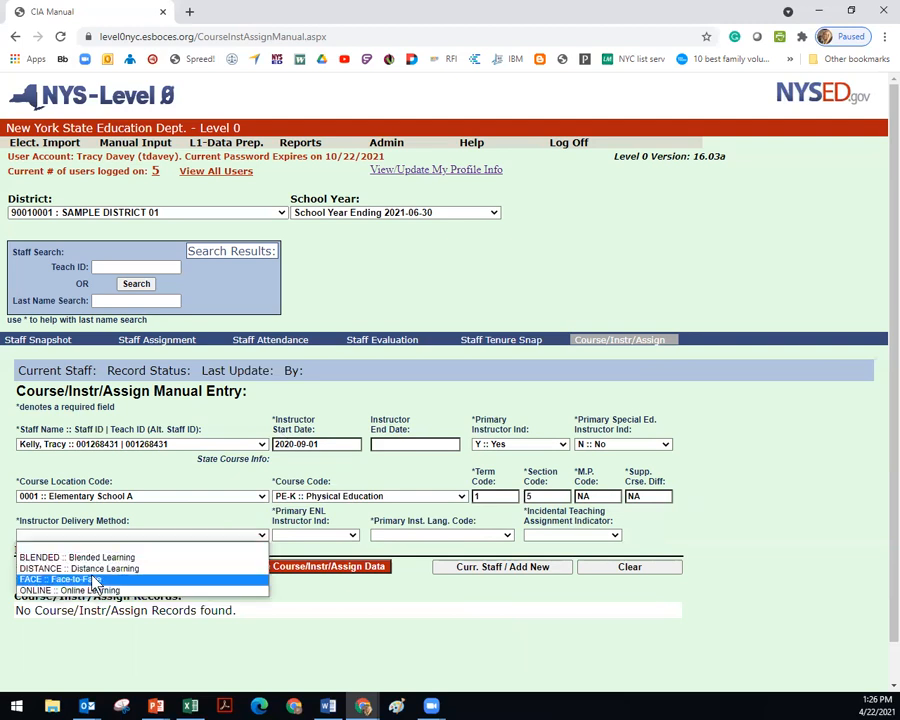
pyautogui.click(95, 580)
pyautogui.click(341, 538)
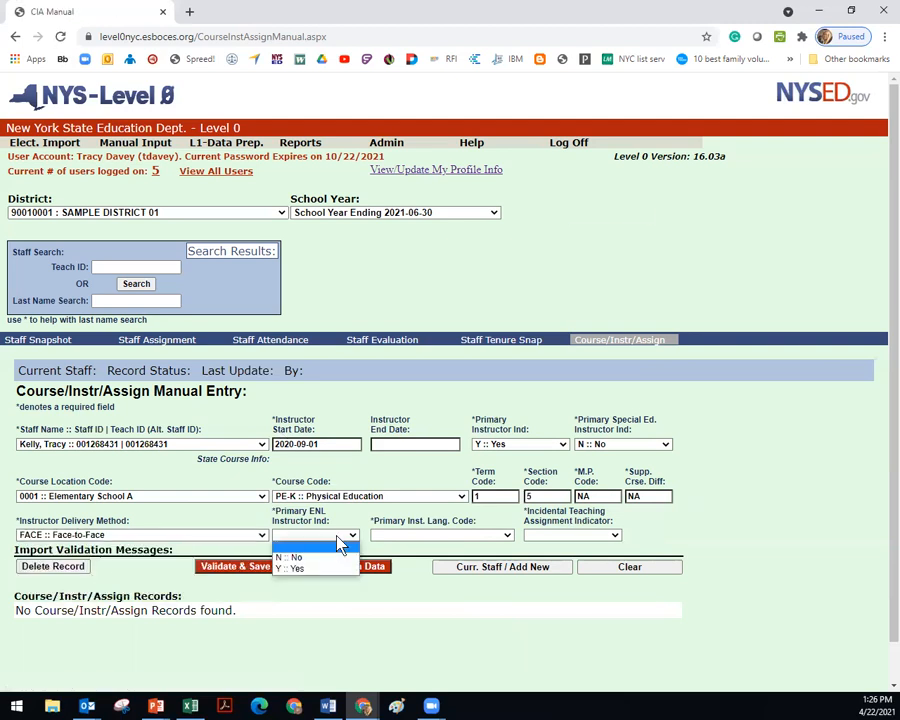
pyautogui.click(334, 558)
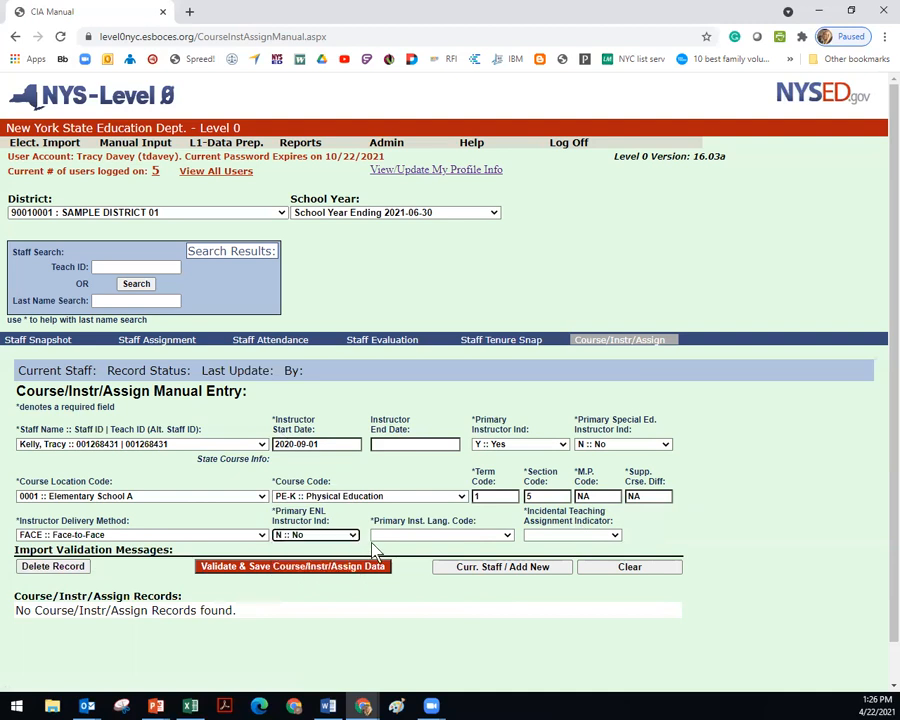
# Step: Set the primary instruction language to English and the Incidental Teaching Assignment indicator to No, then validate and save the section 5 record
pyautogui.click(374, 538)
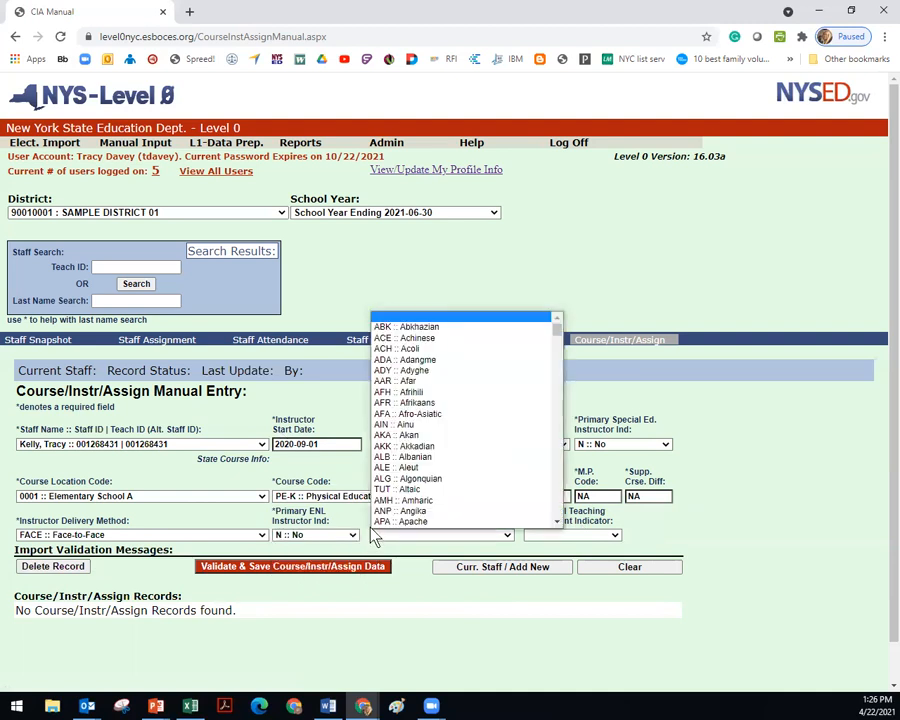
pyautogui.press('e')
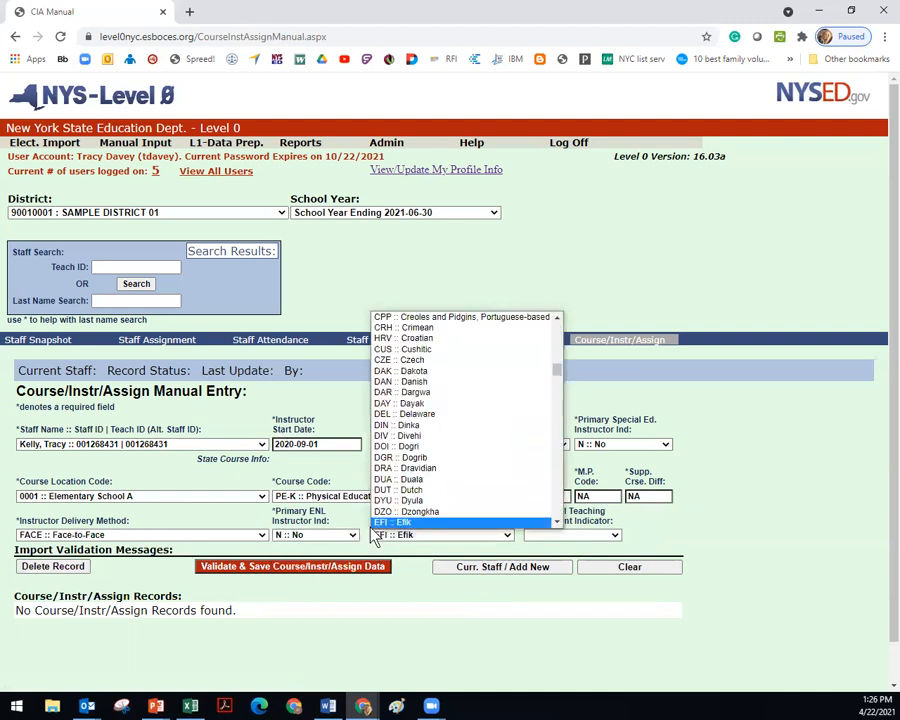
pyautogui.press('e')
pyautogui.press('n')
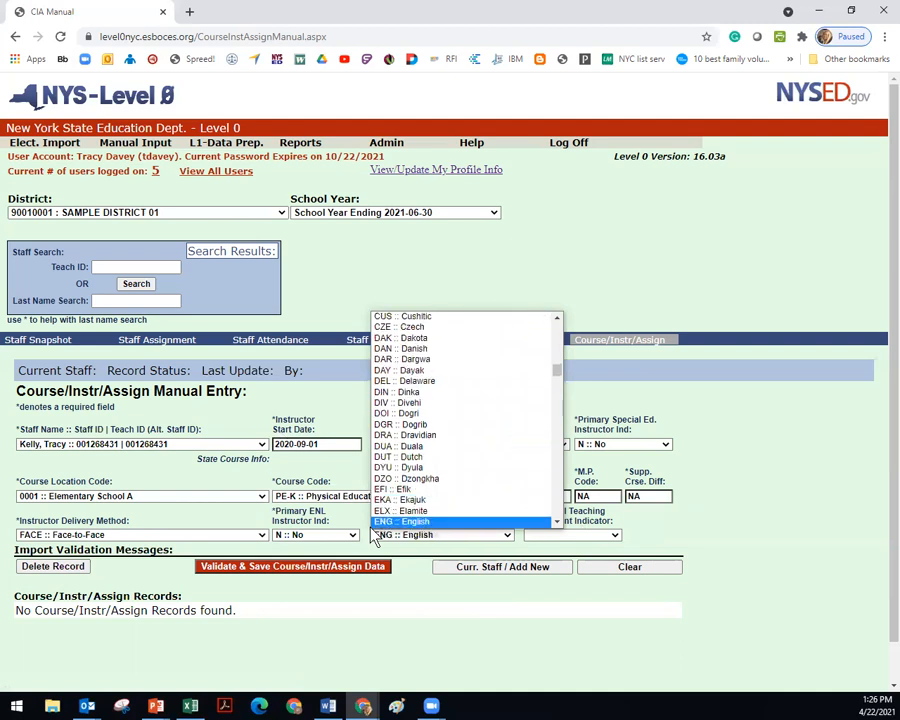
pyautogui.press('Down')
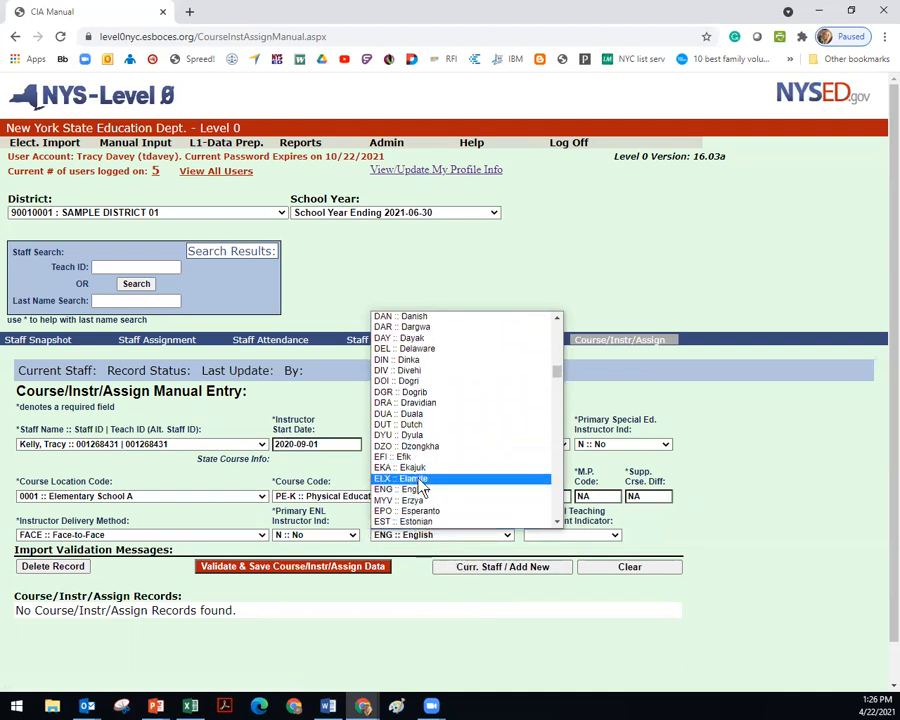
pyautogui.click(421, 490)
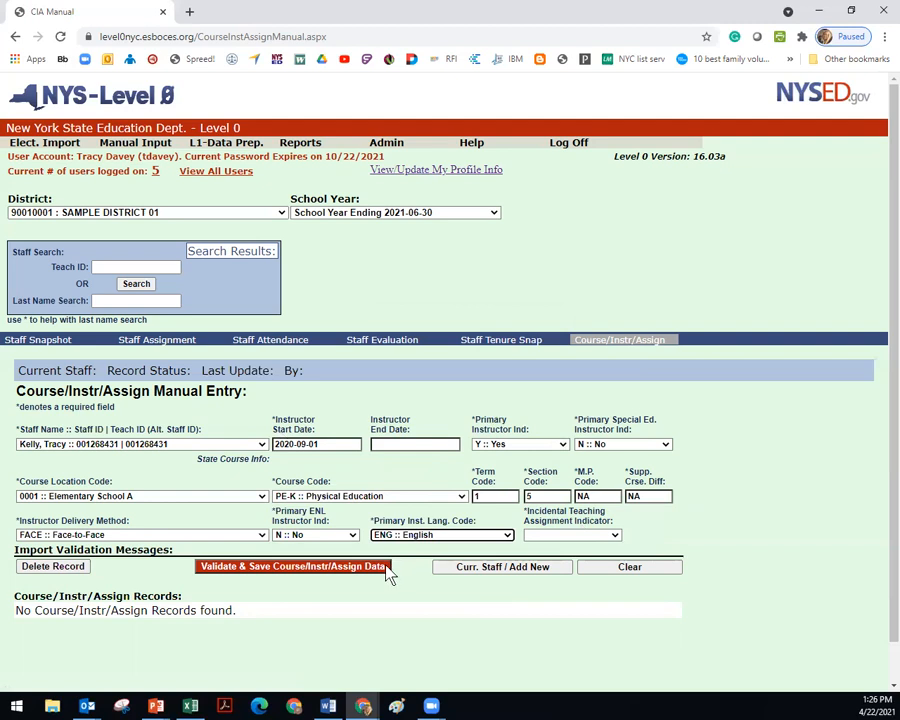
pyautogui.click(549, 540)
pyautogui.click(544, 558)
pyautogui.click(336, 567)
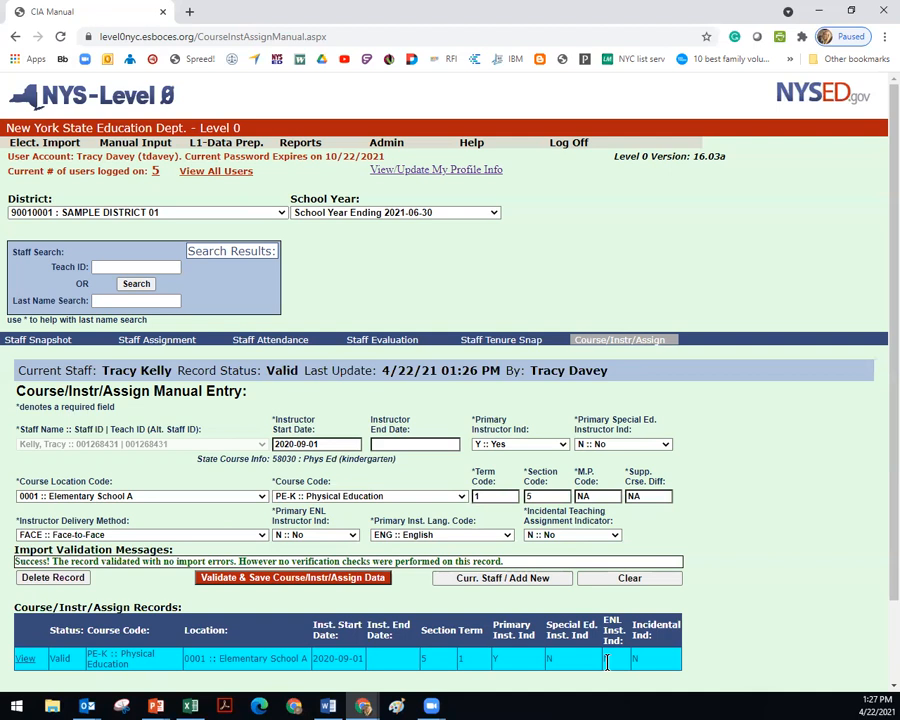
# Step: Start another assignment record for the same teacher with an instructor start date of 2020-09-01
pyautogui.click(505, 582)
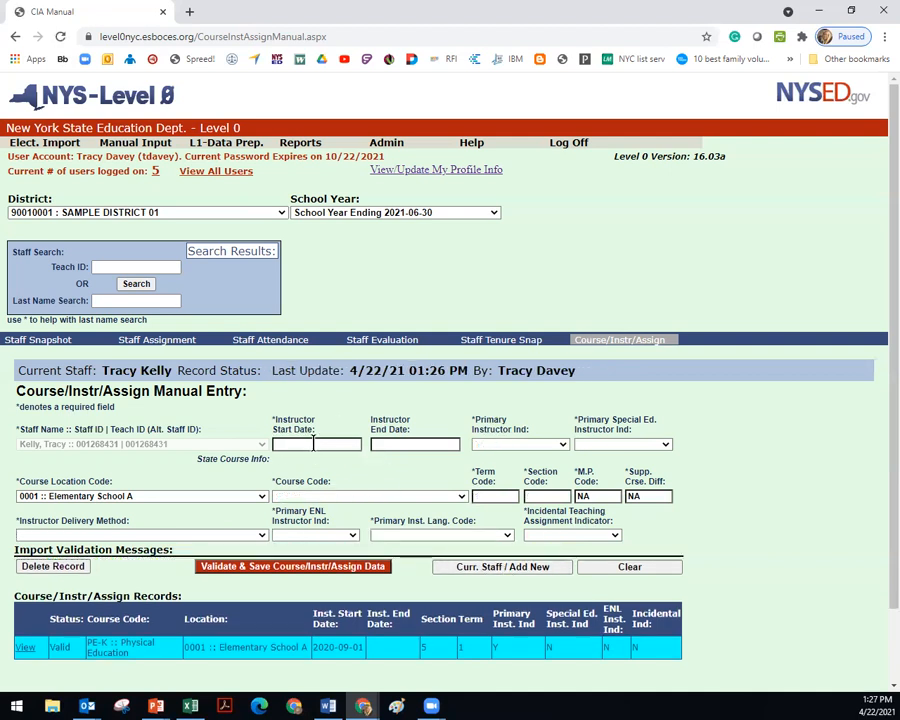
pyautogui.click(314, 443)
pyautogui.write('2020-')
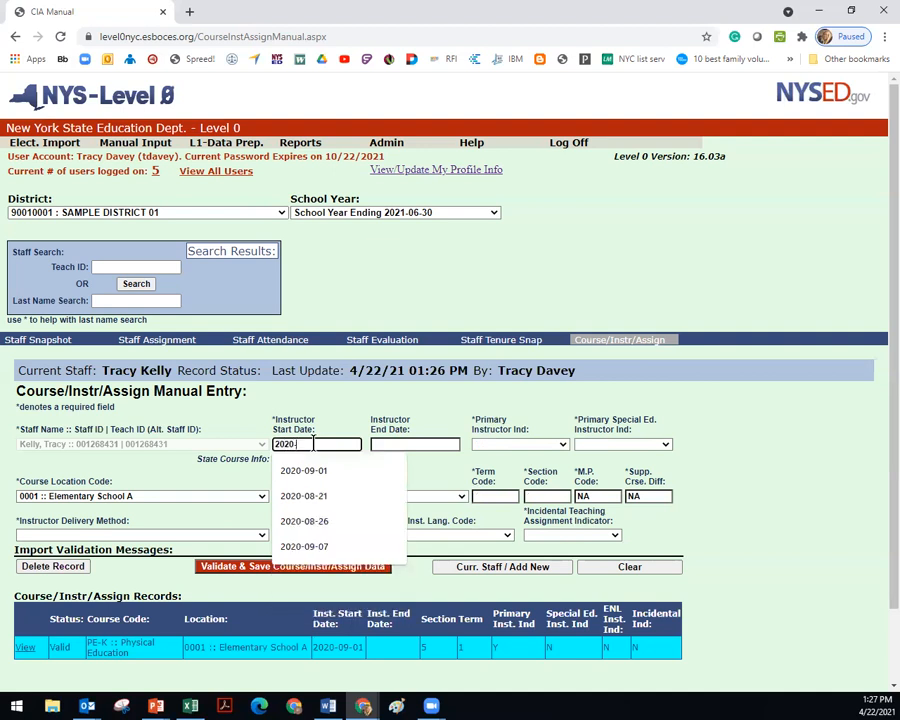
pyautogui.write('09-01')
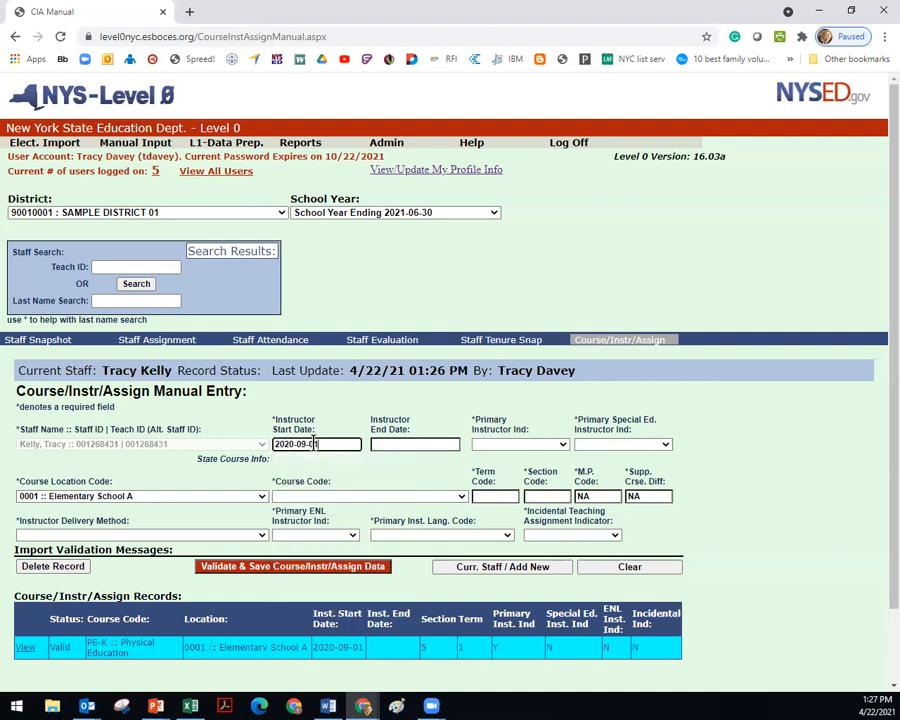
# Step: Mark the teacher as primary instructor (Yes) but not primary special education instructor (No) on the new record
pyautogui.click(497, 447)
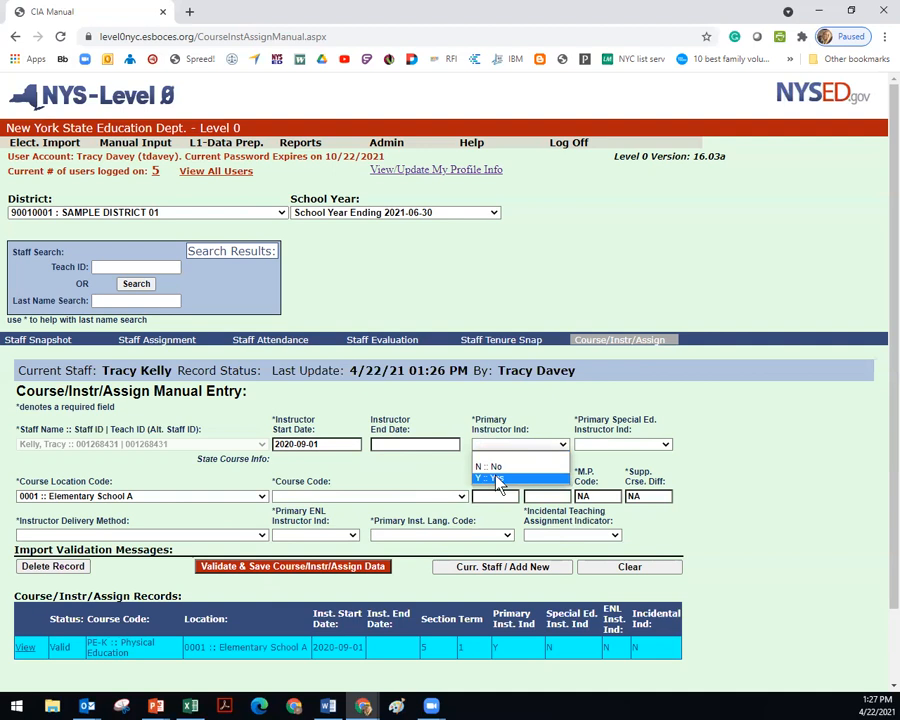
pyautogui.click(496, 476)
pyautogui.click(590, 447)
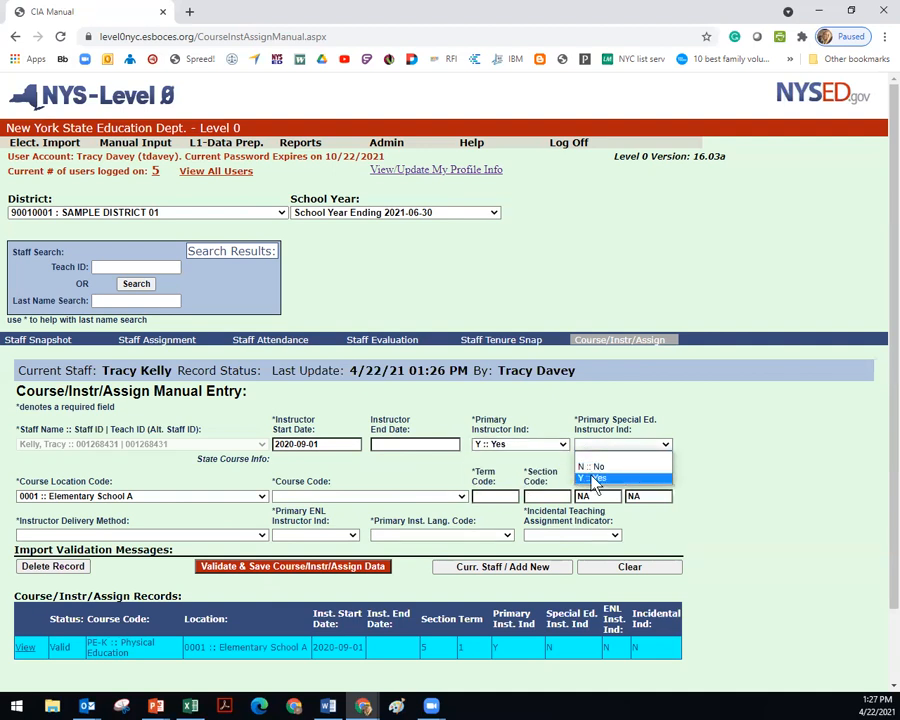
pyautogui.click(592, 467)
# Step: Set the course code to PE-K :: Physical Education, with term code 1 and section code 4
pyautogui.click(345, 497)
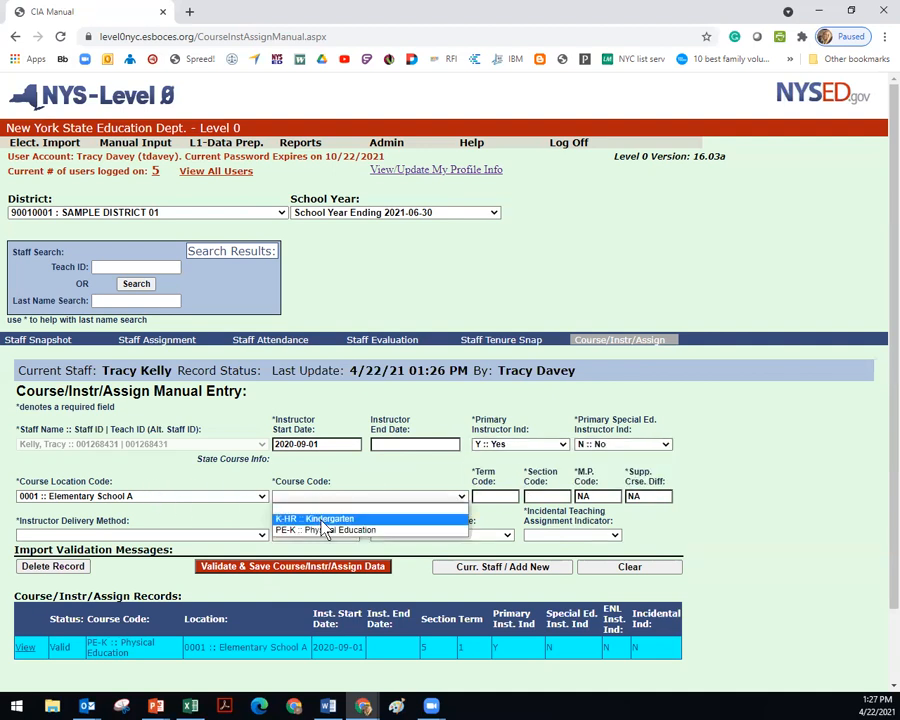
pyautogui.click(372, 527)
pyautogui.click(495, 496)
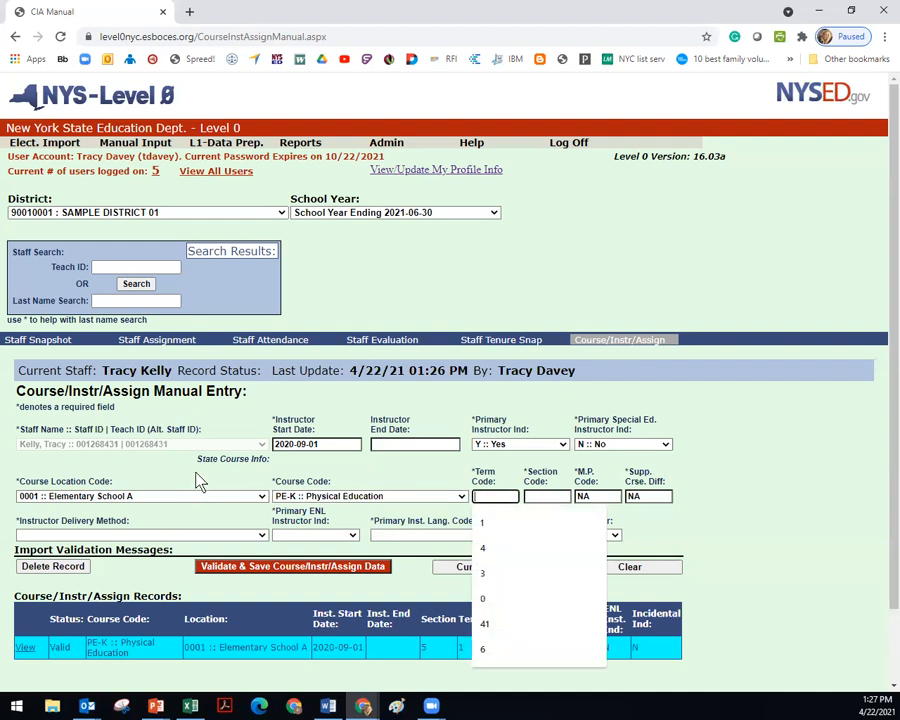
pyautogui.click(499, 527)
pyautogui.click(555, 497)
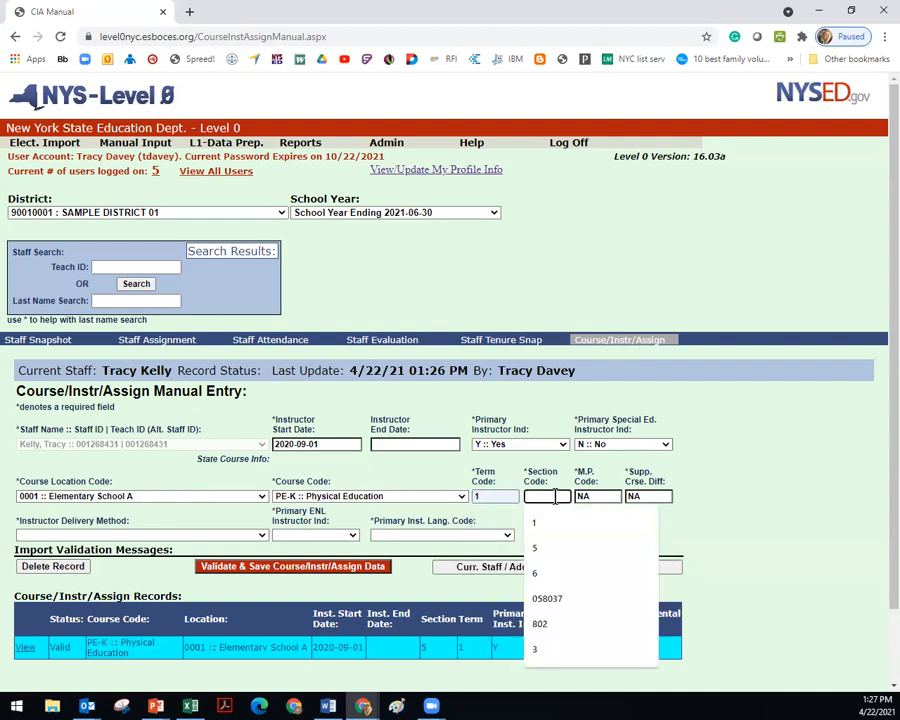
pyautogui.write('401')
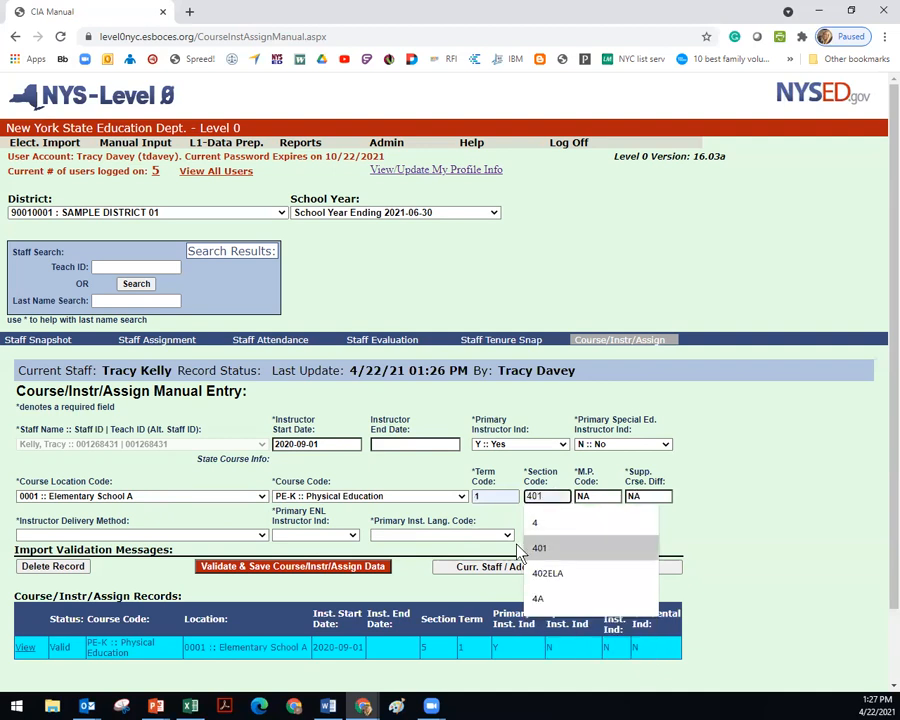
pyautogui.click(205, 548)
# Step: Set the new record's delivery method to Face-to-Face and its Primary ENL Instructor indicator to No
pyautogui.click(203, 541)
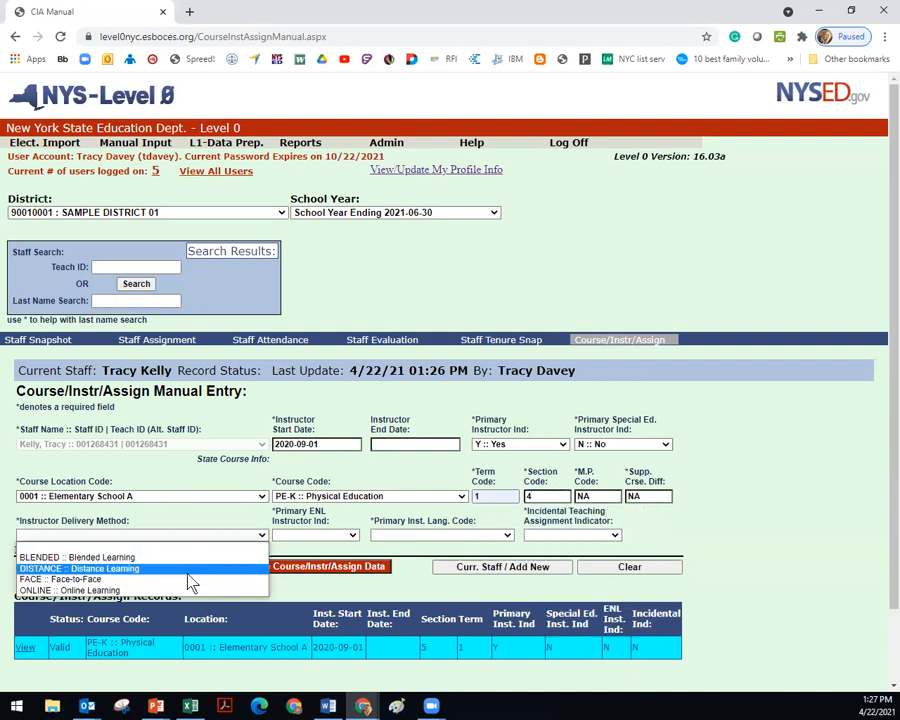
pyautogui.click(190, 580)
pyautogui.click(313, 535)
pyautogui.click(290, 549)
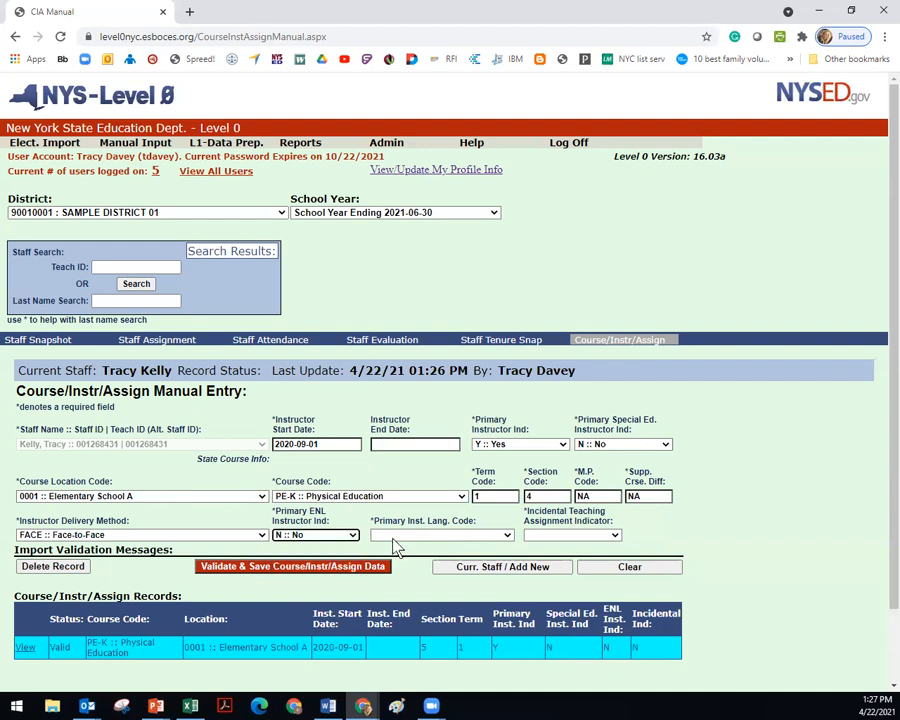
# Step: Set the instruction language to English and the Incidental Teaching Assignment indicator to No, then validate and save the section 4 record
pyautogui.click(400, 535)
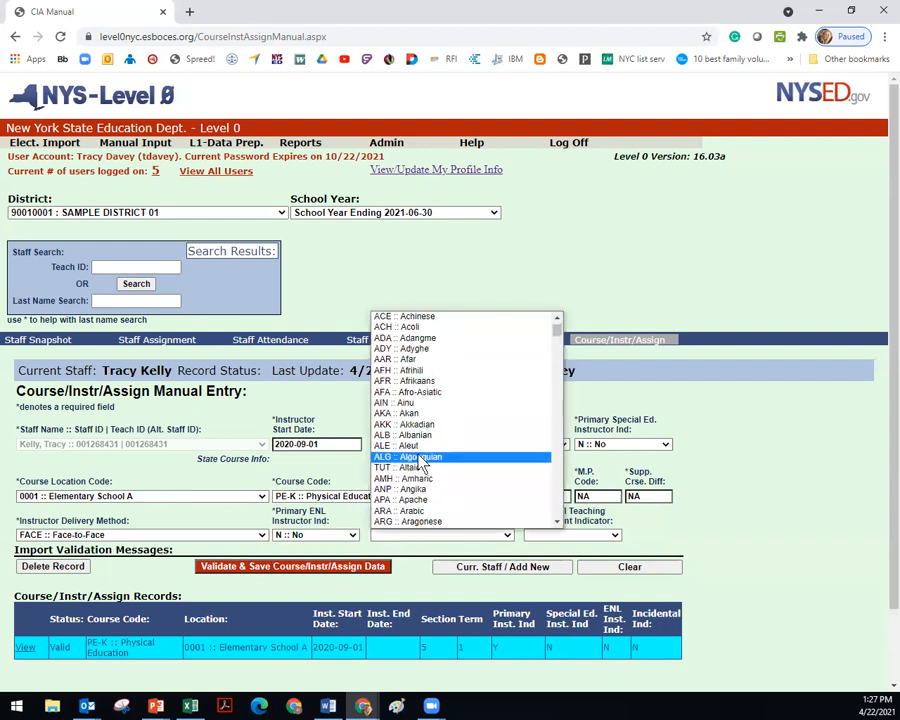
pyautogui.write('eng')
pyautogui.press('Return')
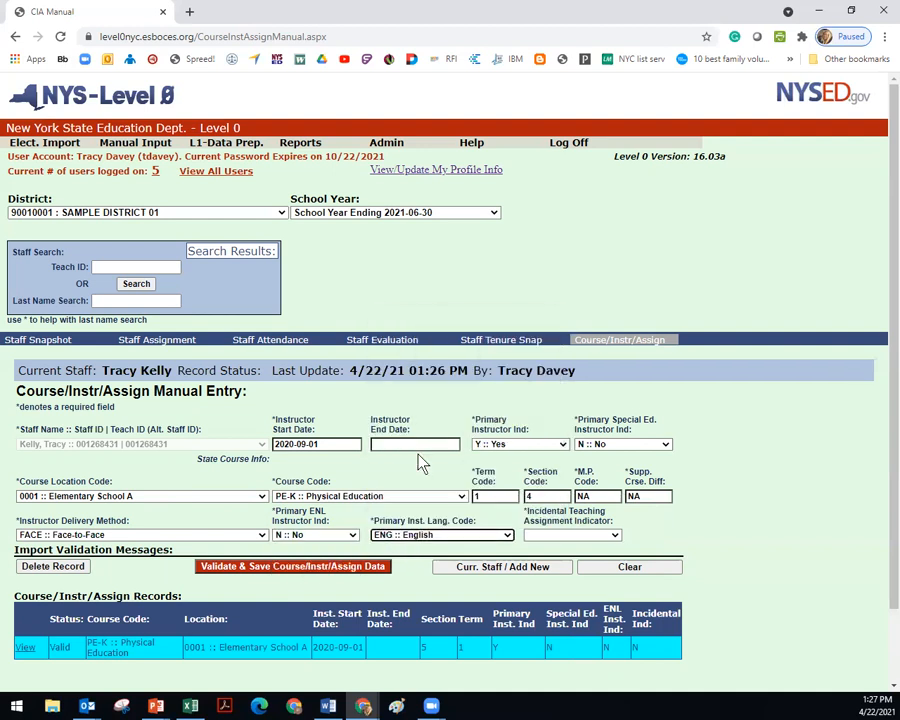
pyautogui.click(570, 536)
pyautogui.press('Return')
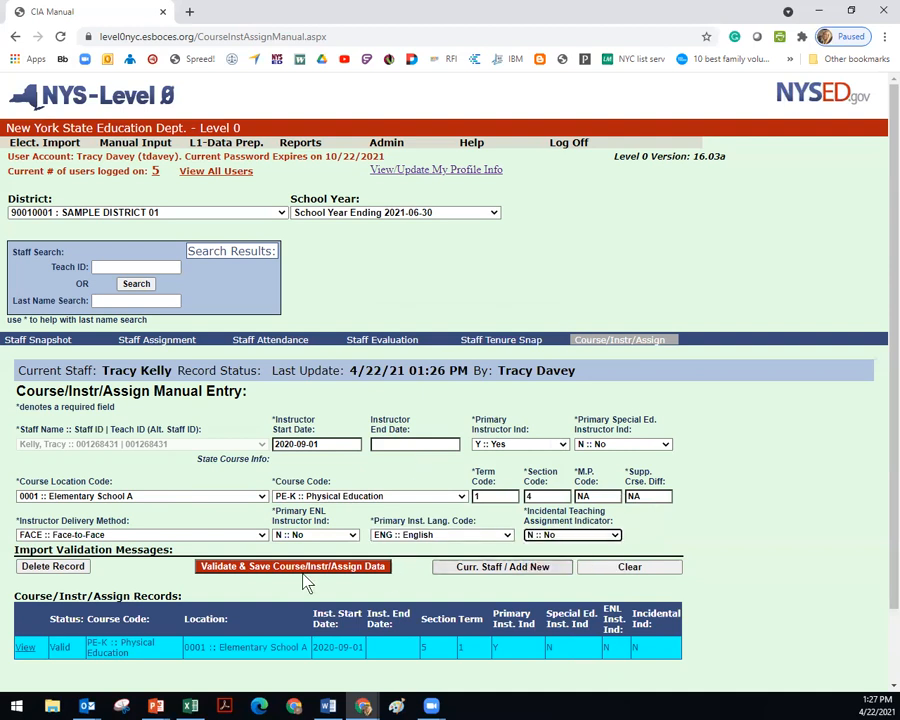
pyautogui.click(325, 566)
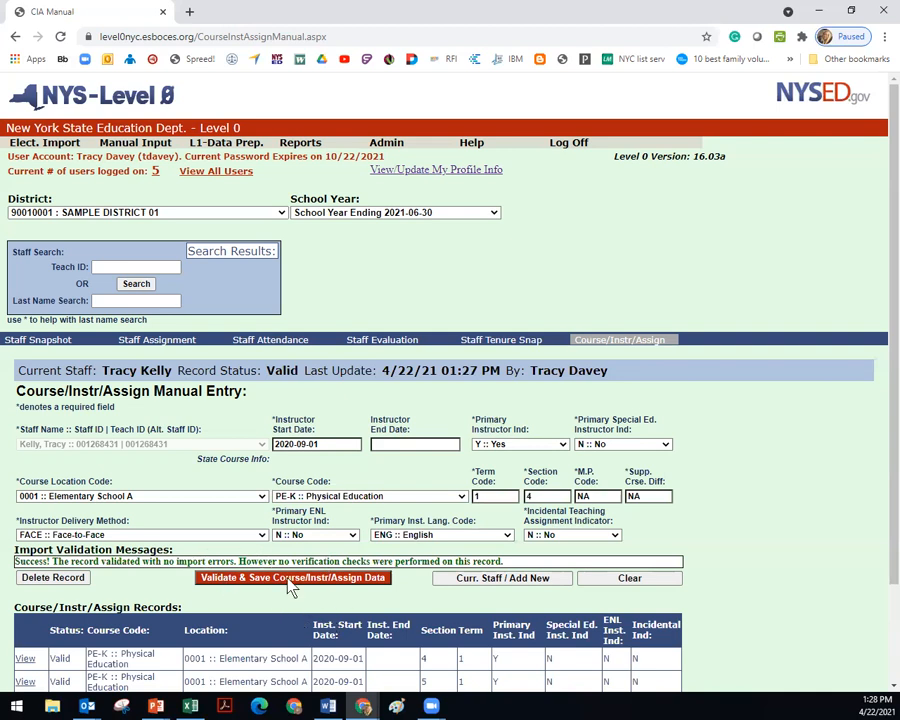
# Step: From the welcome dashboard, open the Level 1 data preparation for Course/Instr/Assign and run its verification checks
pyautogui.click(48, 97)
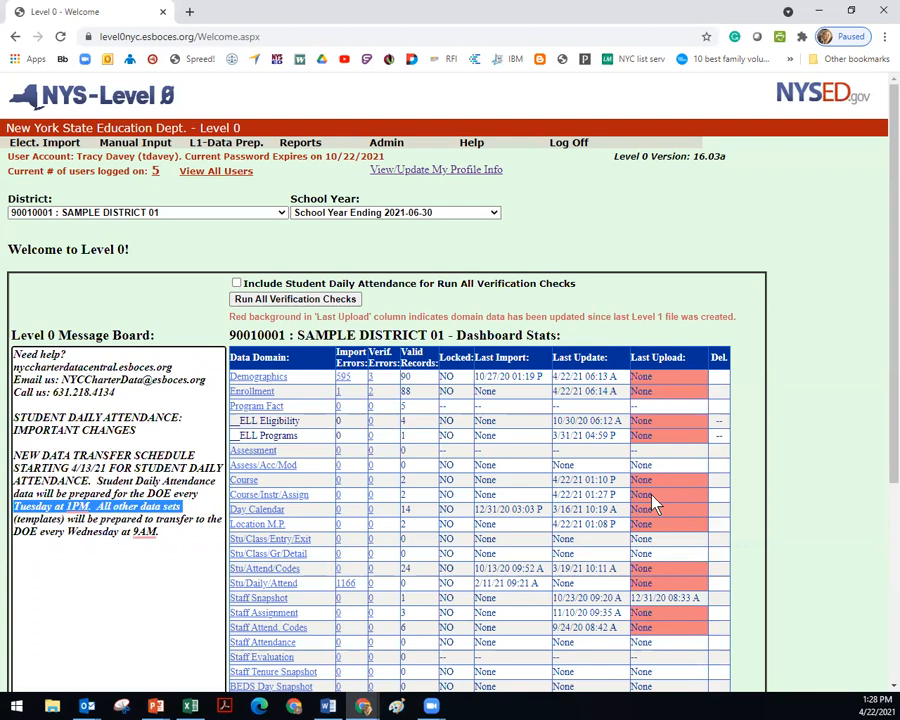
pyautogui.click(225, 143)
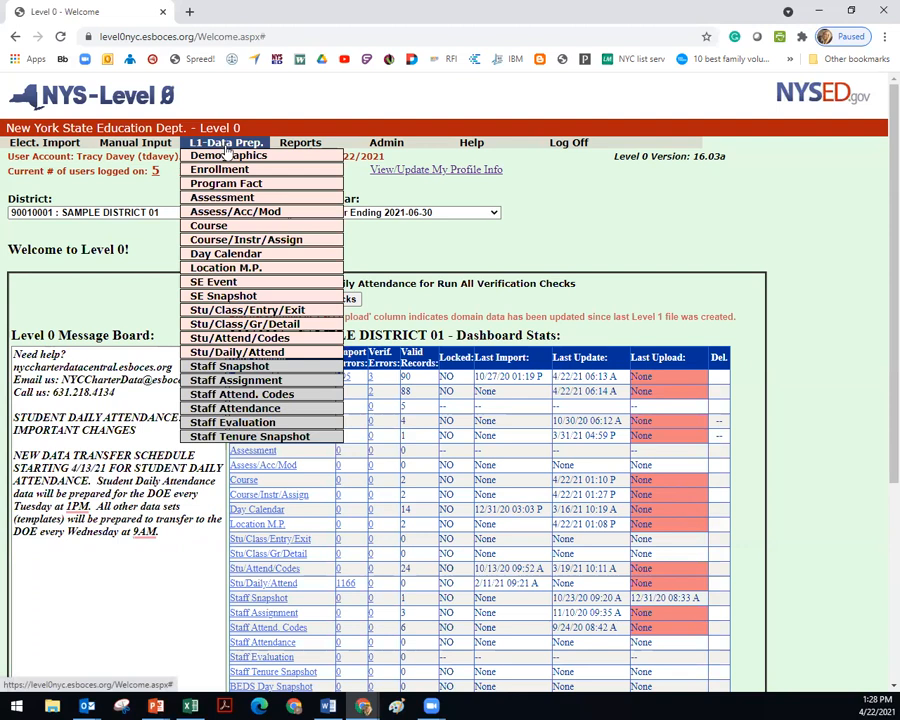
pyautogui.click(246, 239)
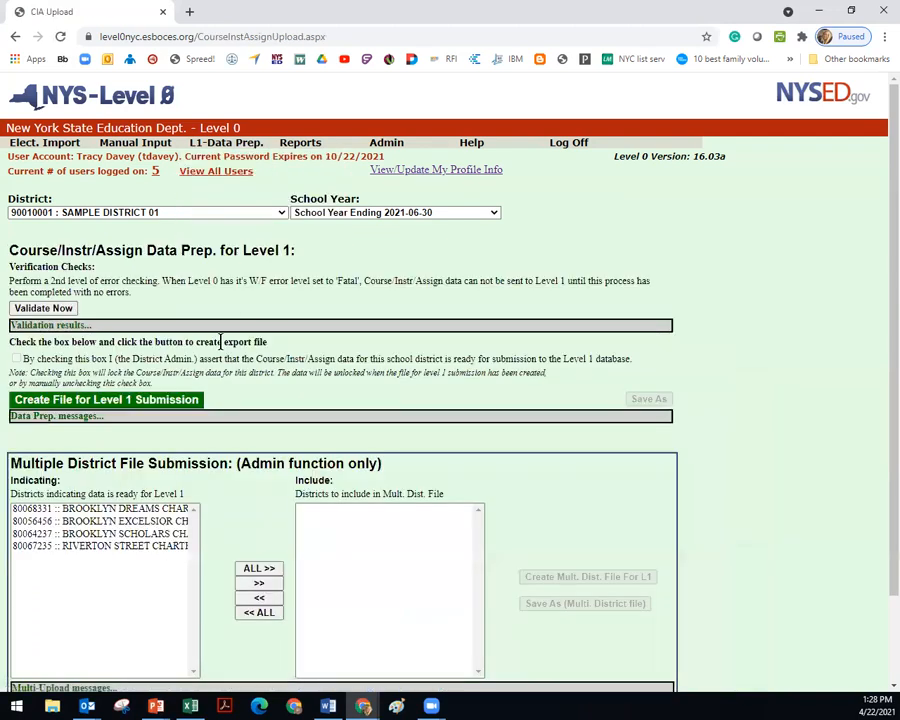
pyautogui.click(43, 308)
# Step: Assert that the Course/Instr/Assign data is ready and create its Level 1 submission file, ending on the welcome dashboard
pyautogui.click(16, 358)
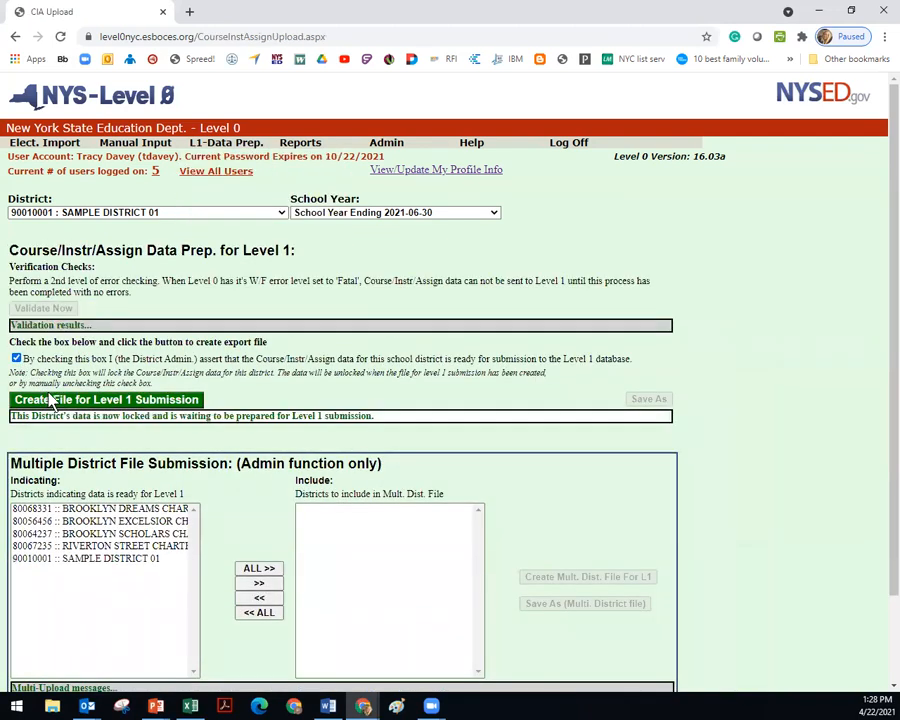
pyautogui.click(56, 399)
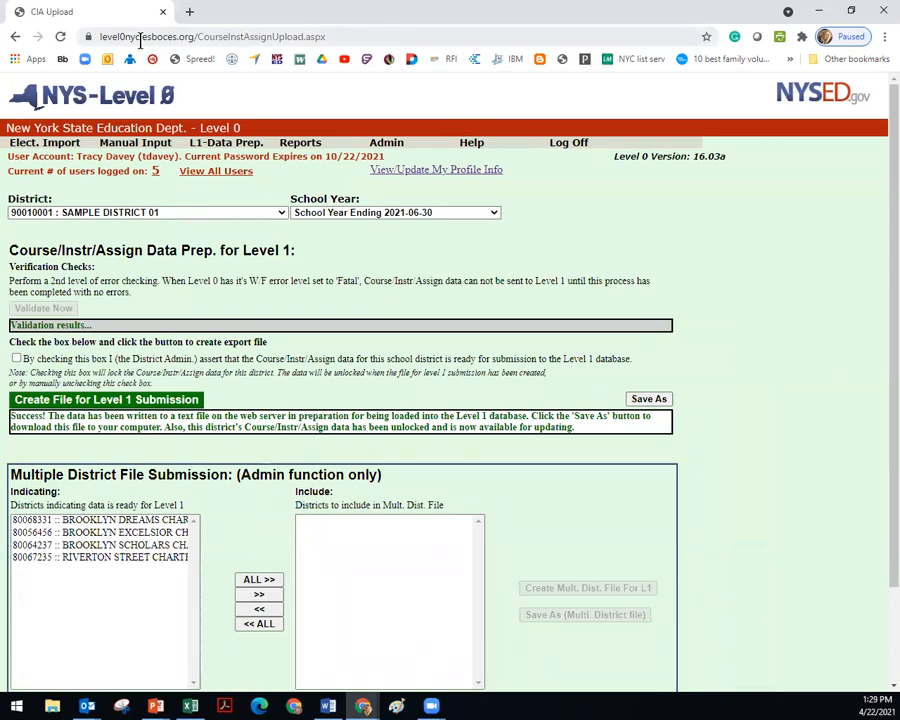
pyautogui.click(62, 97)
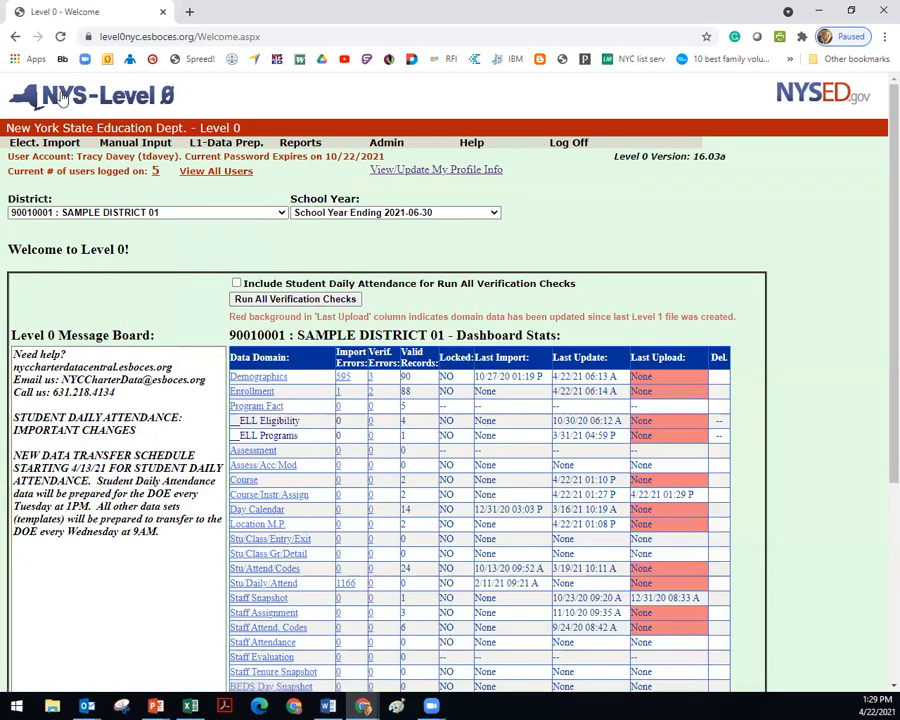